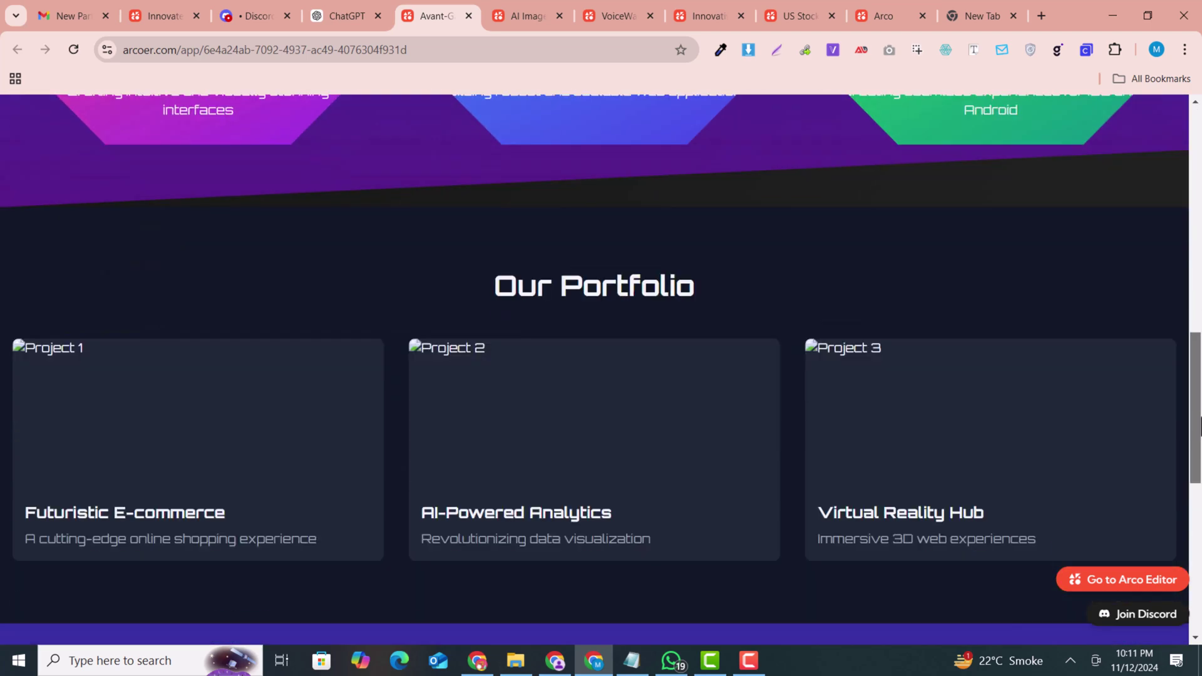
Examine the AI Image Generator and VoiceWave example websites, including VoiceWave's hero section and Try It Out demo
{"action": "left_click", "coordinate": [510, 18]}
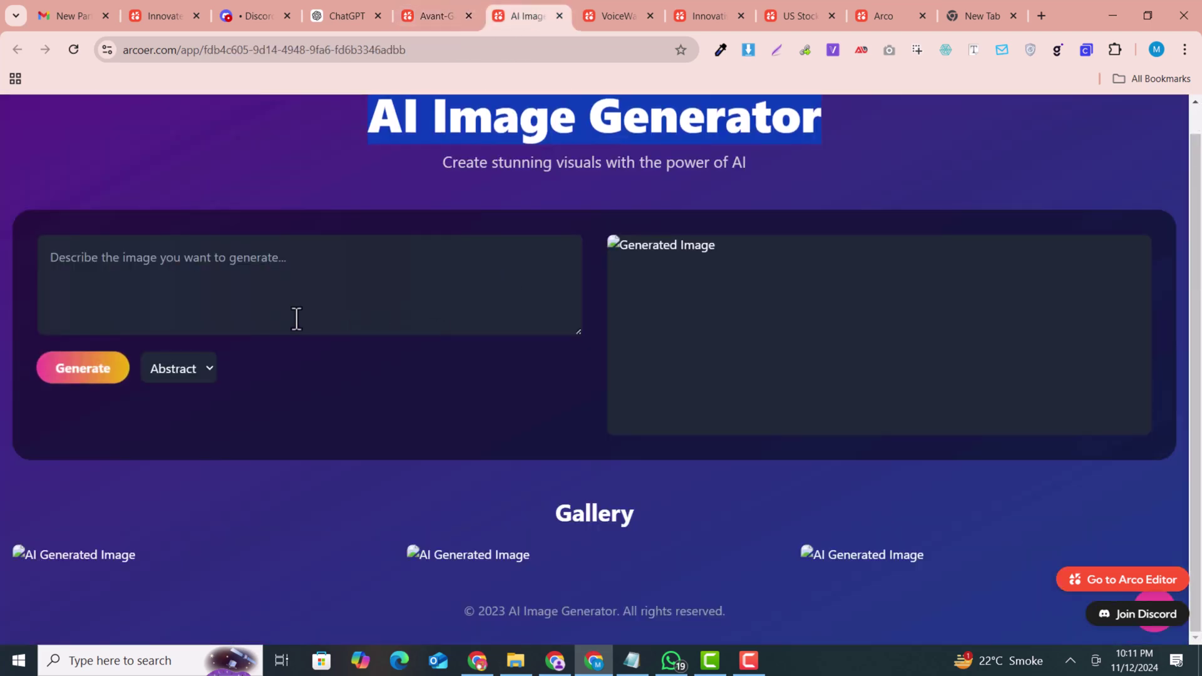
{"action": "scroll", "coordinate": [394, 268], "scroll_direction": "up", "scroll_amount": 1}
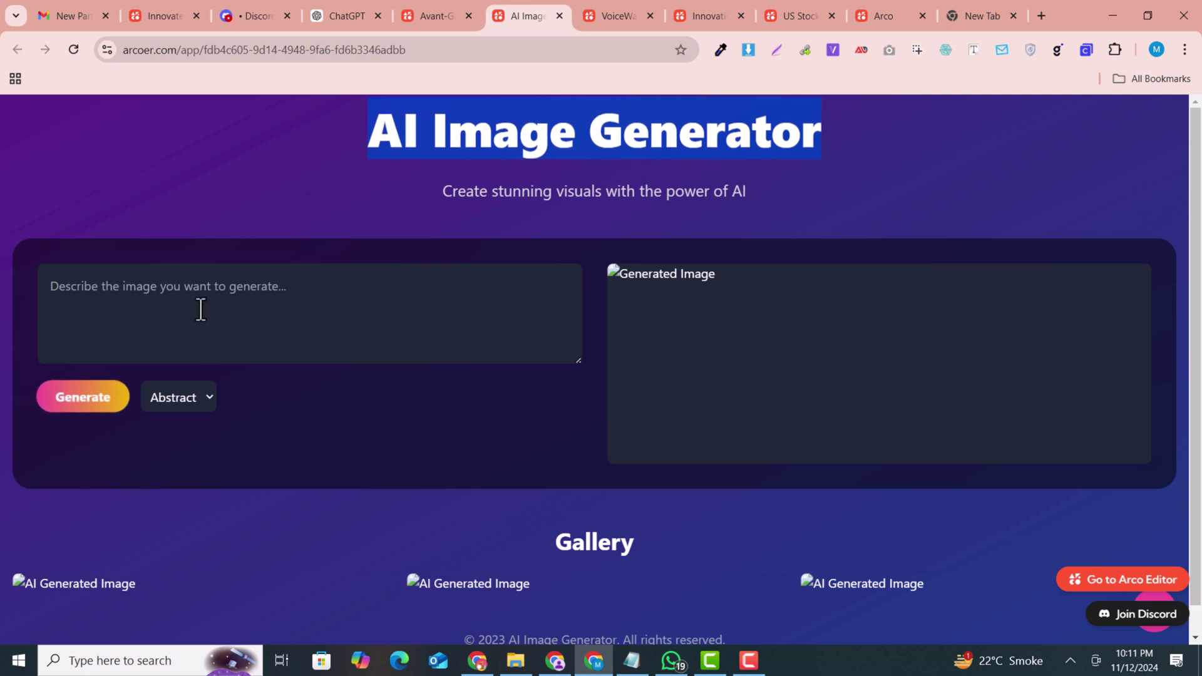
{"action": "left_click", "coordinate": [630, 5]}
{"action": "scroll", "coordinate": [579, 269], "scroll_direction": "down", "scroll_amount": 1}
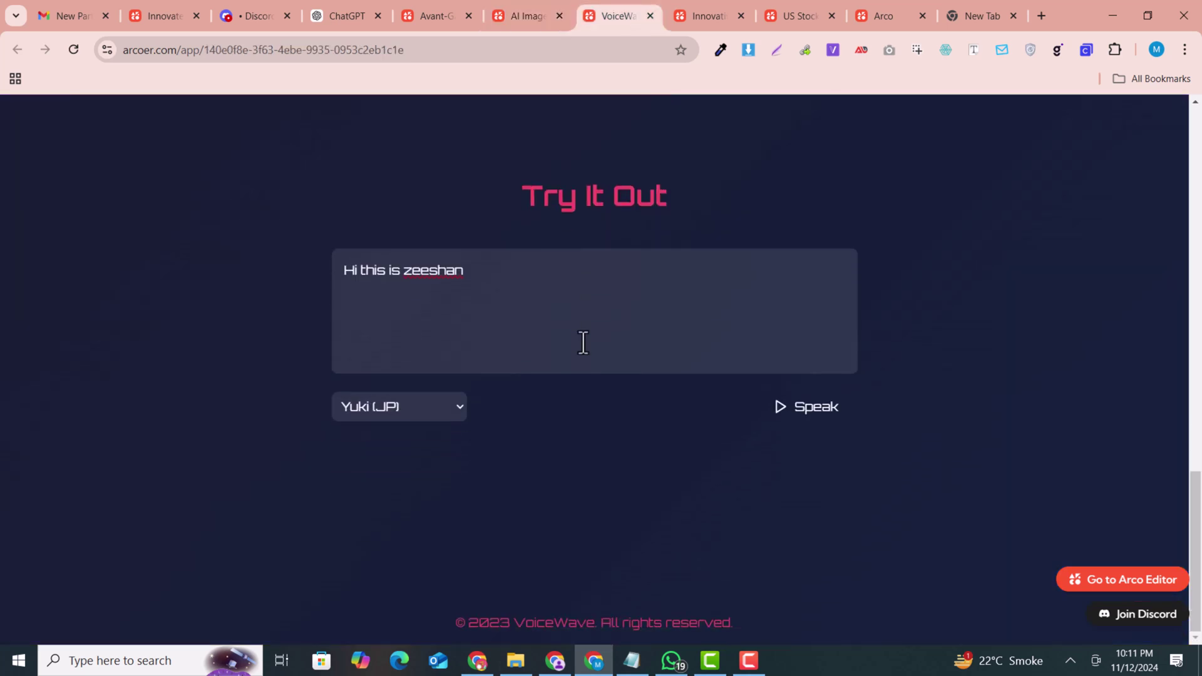
{"action": "scroll", "coordinate": [566, 366], "scroll_direction": "up", "scroll_amount": 5}
{"action": "scroll", "coordinate": [532, 416], "scroll_direction": "down", "scroll_amount": 4}
{"action": "scroll", "coordinate": [512, 440], "scroll_direction": "up", "scroll_amount": 9}
{"action": "scroll", "coordinate": [512, 440], "scroll_direction": "up", "scroll_amount": 5}
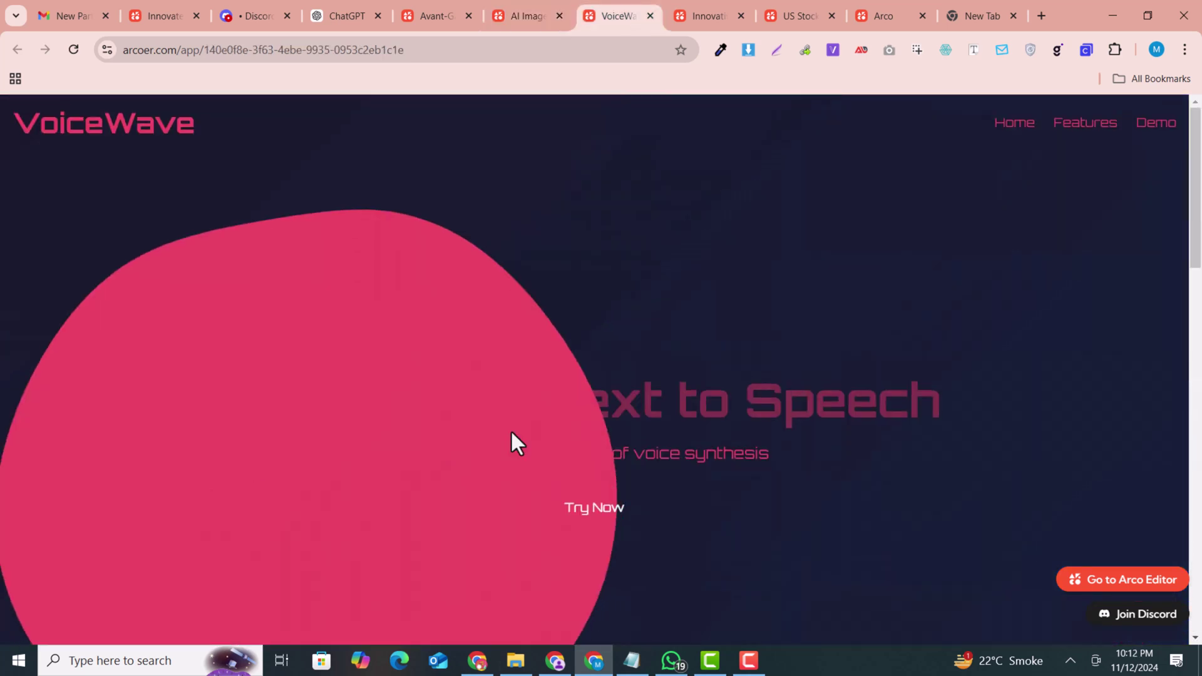
{"action": "scroll", "coordinate": [512, 440], "scroll_direction": "down", "scroll_amount": 15}
{"action": "scroll", "coordinate": [510, 429], "scroll_direction": "down", "scroll_amount": 1}
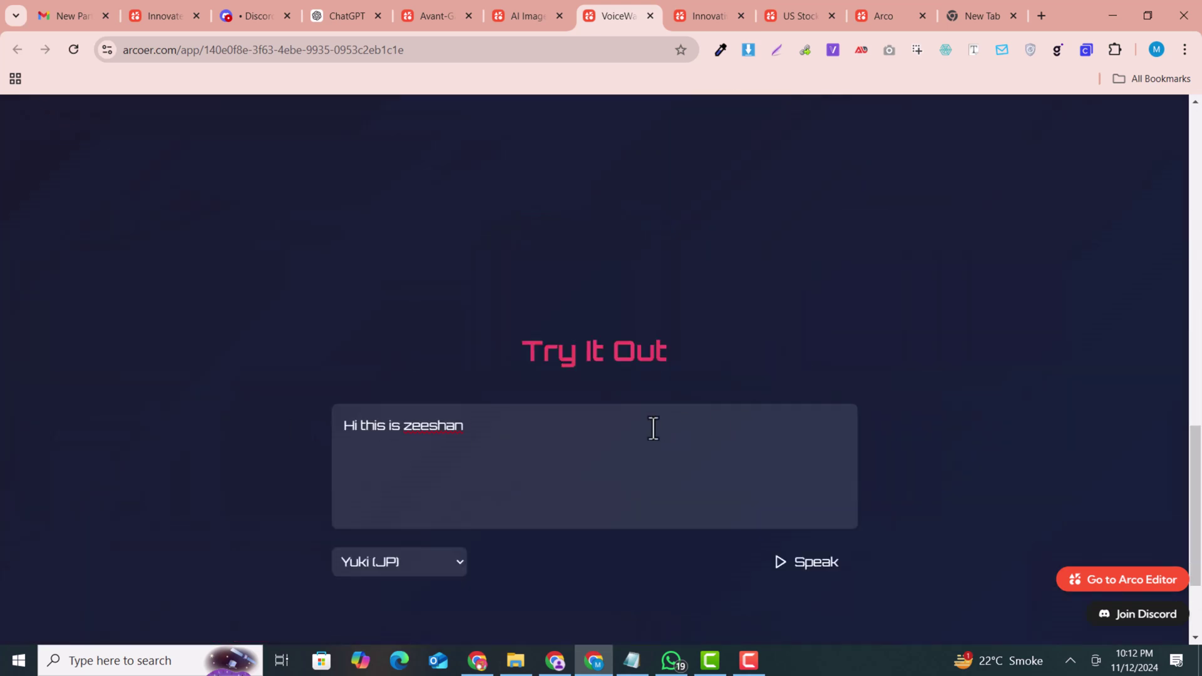
{"action": "left_click", "coordinate": [536, 429]}
Browse the InnoSEO example website from its contact form up to its services section
{"action": "left_click", "coordinate": [693, 1]}
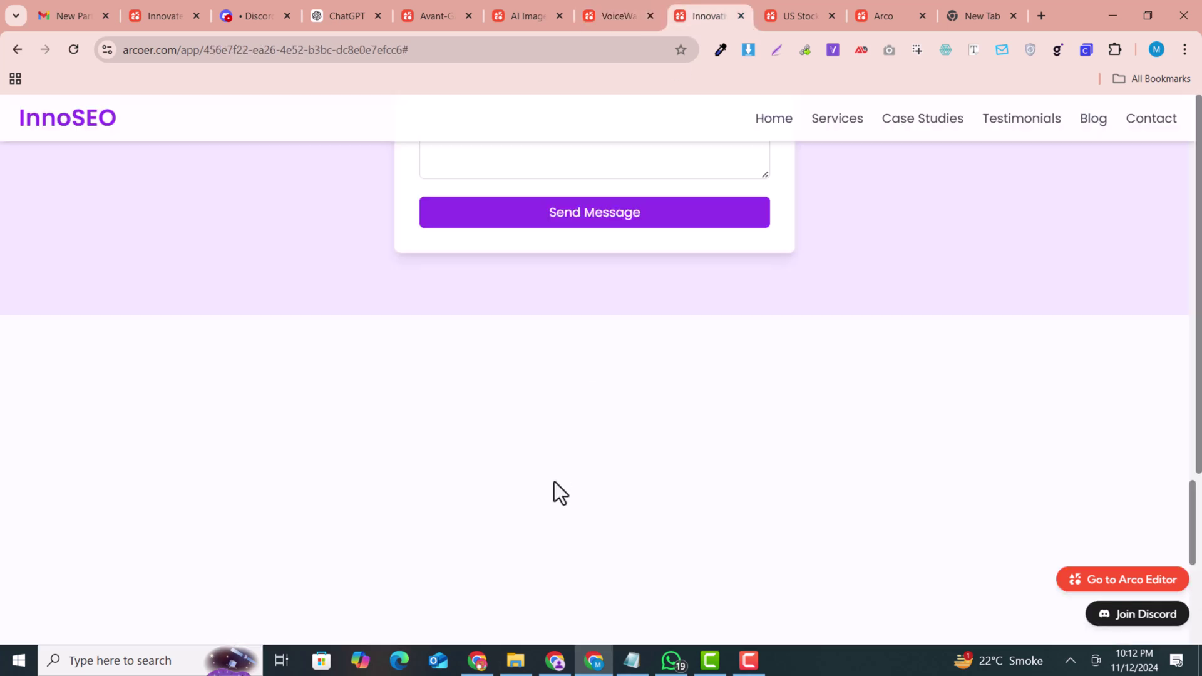
{"action": "scroll", "coordinate": [554, 482], "scroll_direction": "down", "scroll_amount": 2}
{"action": "scroll", "coordinate": [554, 482], "scroll_direction": "up", "scroll_amount": 15}
{"action": "scroll", "coordinate": [554, 483], "scroll_direction": "up", "scroll_amount": 10}
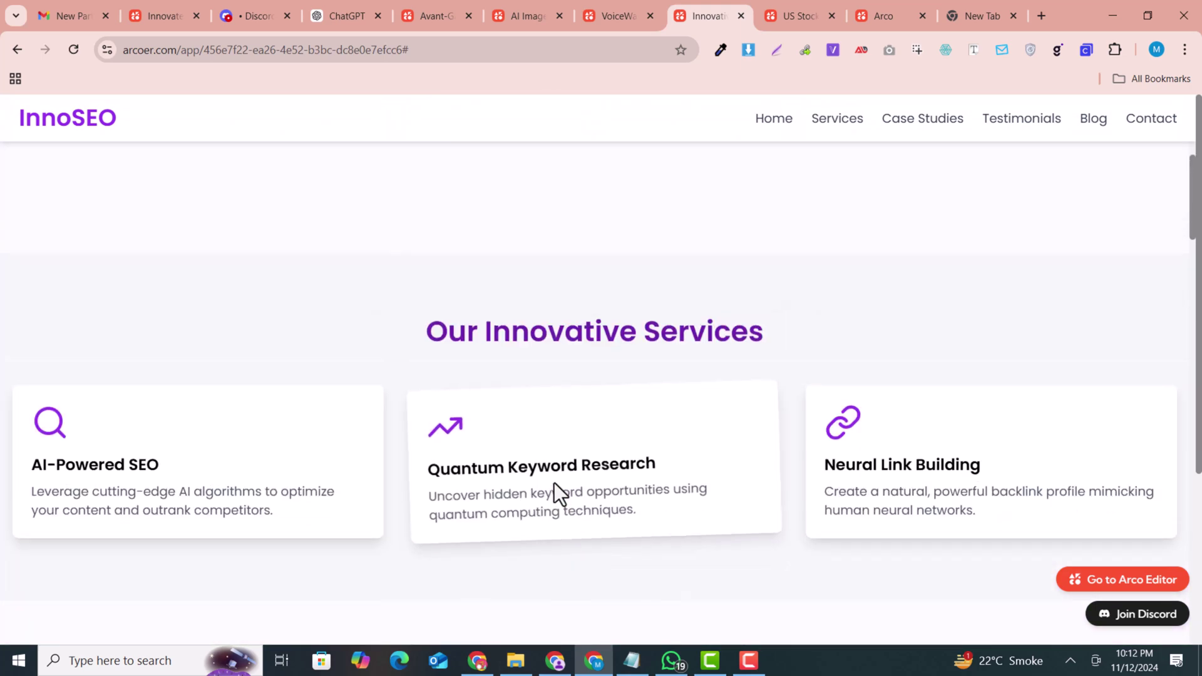
Examine the US Stocks Dashboard example site's sections and navigation, and check Arco's create page
{"action": "left_click", "coordinate": [795, 9]}
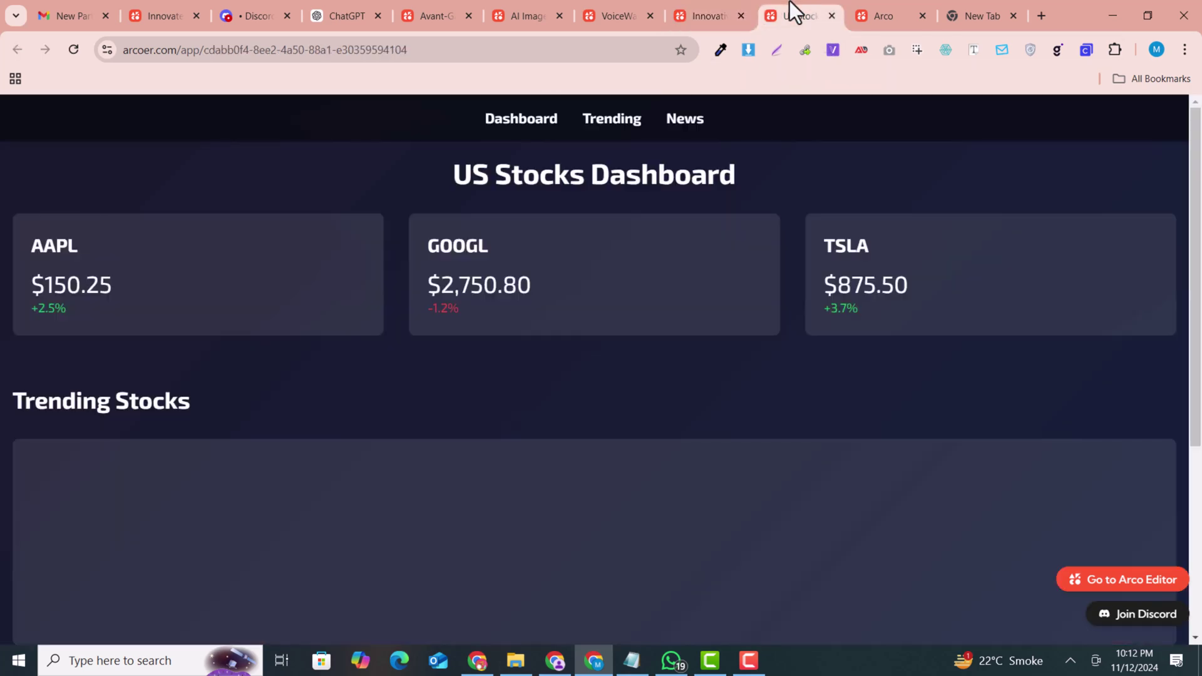
{"action": "scroll", "coordinate": [161, 537], "scroll_direction": "down", "scroll_amount": 5}
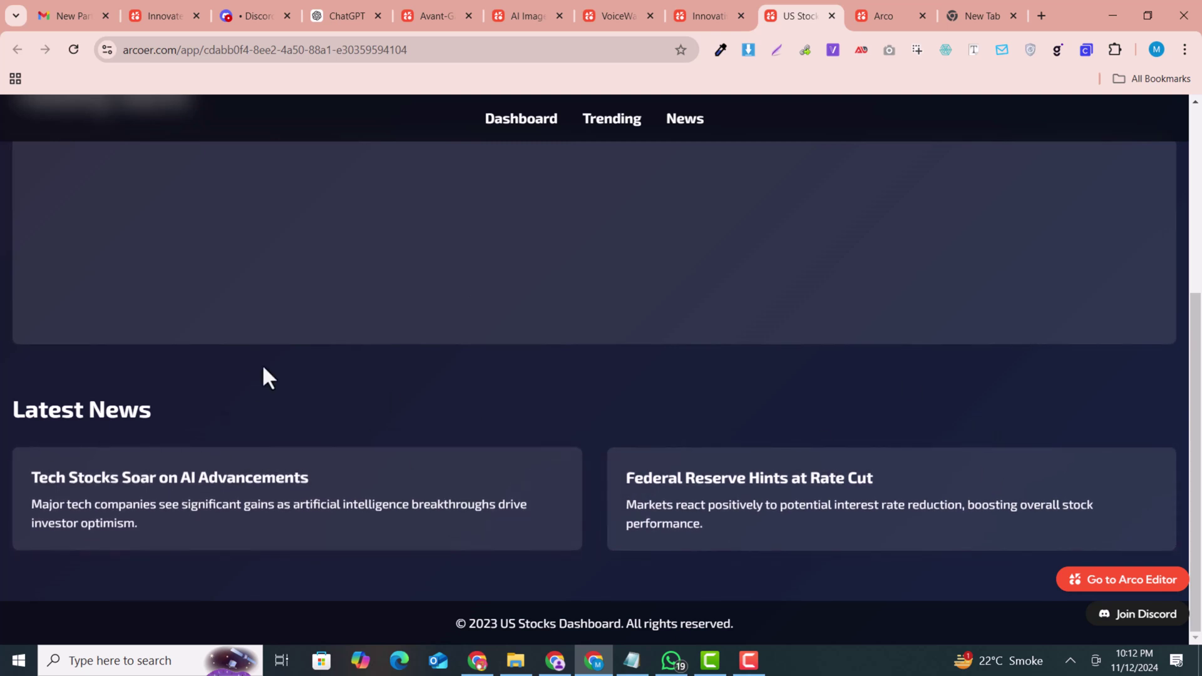
{"action": "scroll", "coordinate": [262, 375], "scroll_direction": "up", "scroll_amount": 5}
{"action": "left_click", "coordinate": [534, 125]}
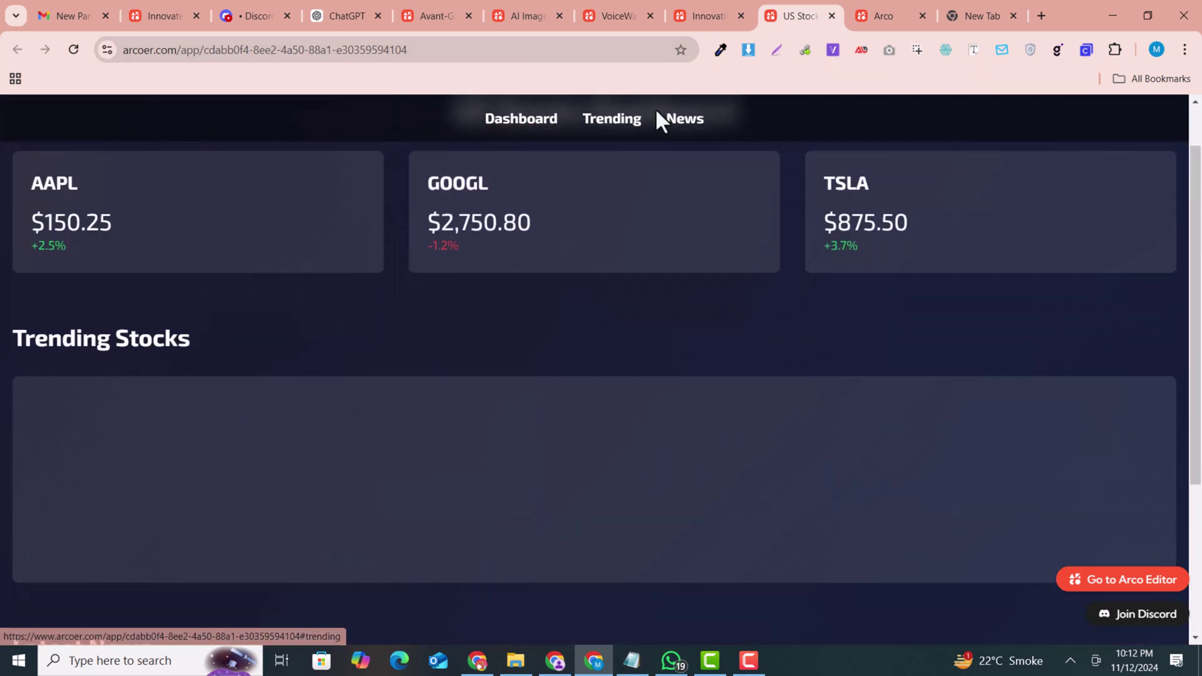
{"action": "left_click", "coordinate": [901, 9]}
{"action": "scroll", "coordinate": [768, 287], "scroll_direction": "up", "scroll_amount": 3}
{"action": "scroll", "coordinate": [768, 287], "scroll_direction": "down", "scroll_amount": 3}
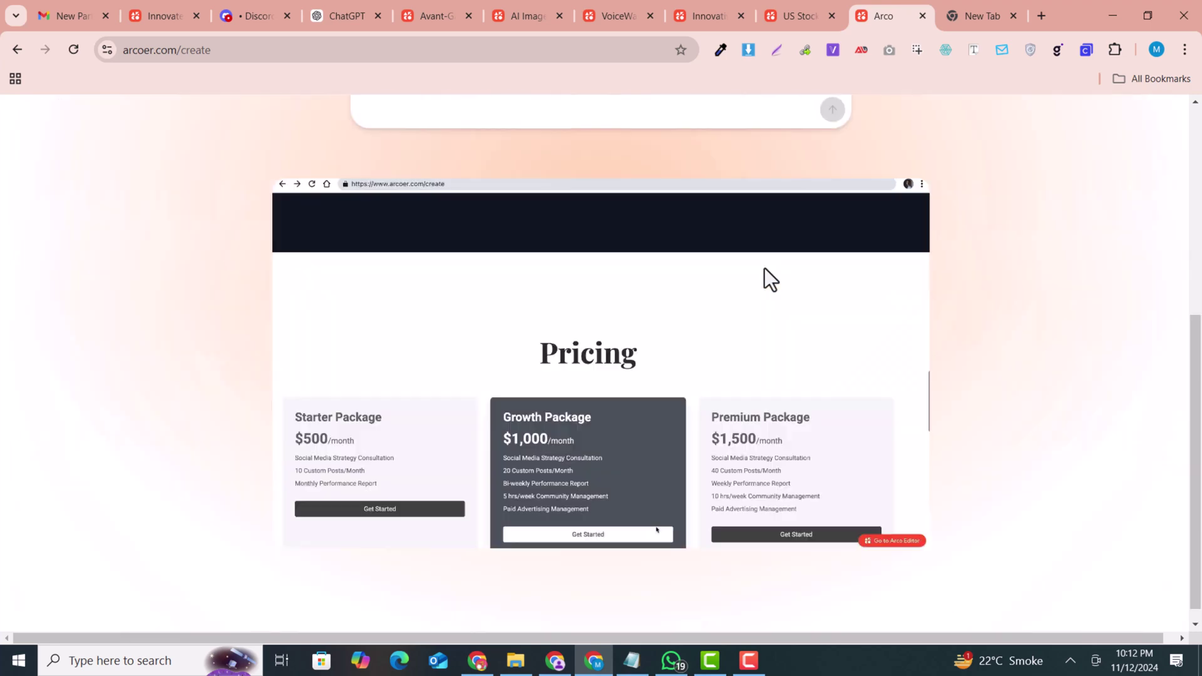
{"action": "left_click", "coordinate": [797, 2]}
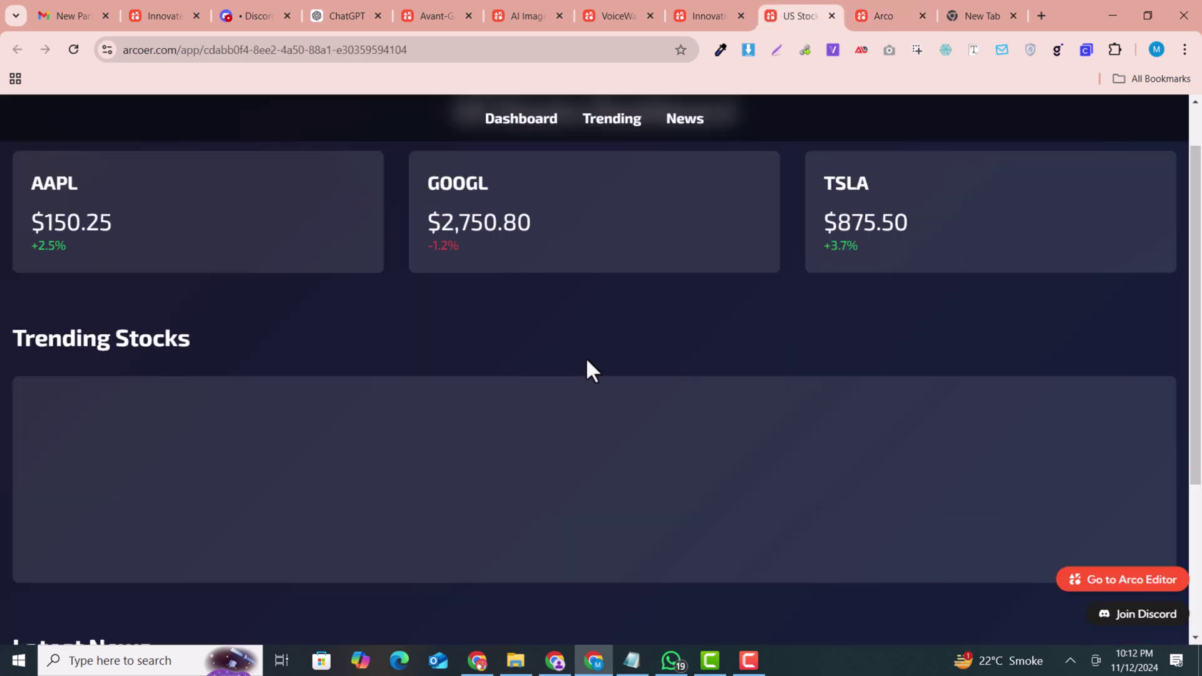
{"action": "scroll", "coordinate": [583, 358], "scroll_direction": "up", "scroll_amount": 1}
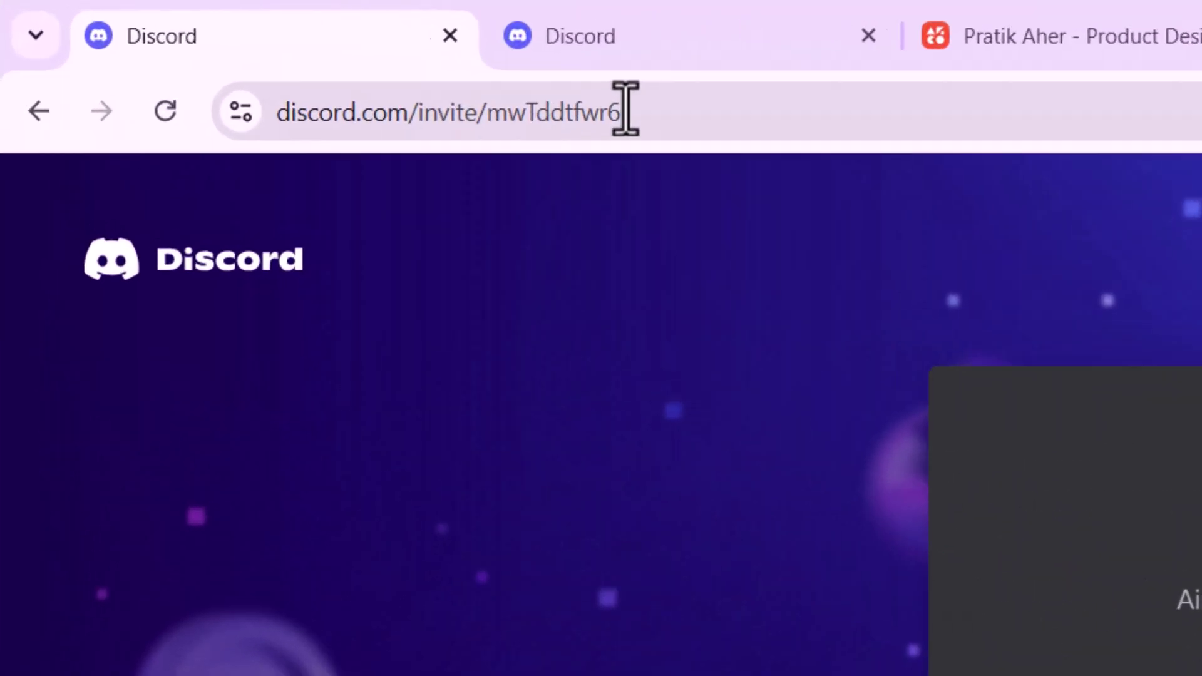
Highlight the Discord invite address for the Arco server
{"action": "left_click_drag", "start_coordinate": [282, 49], "coordinate": [234, 49]}
{"action": "left_click_drag", "start_coordinate": [596, 120], "coordinate": [311, 161]}
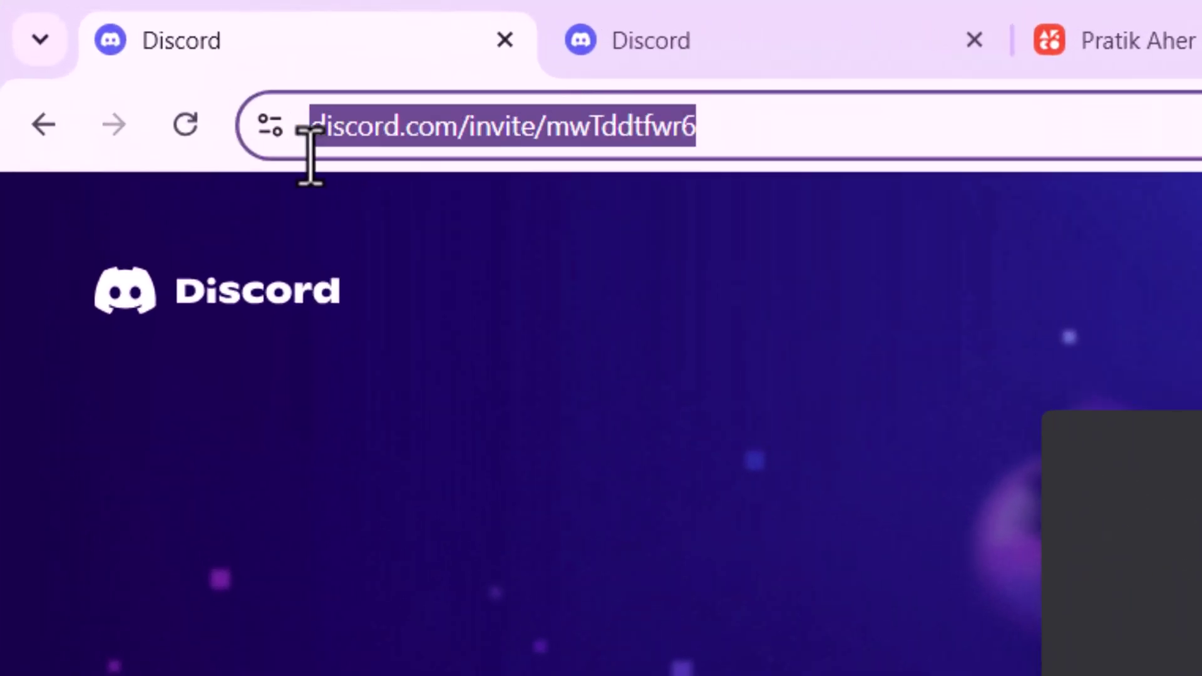
{"action": "left_click", "coordinate": [423, 130]}
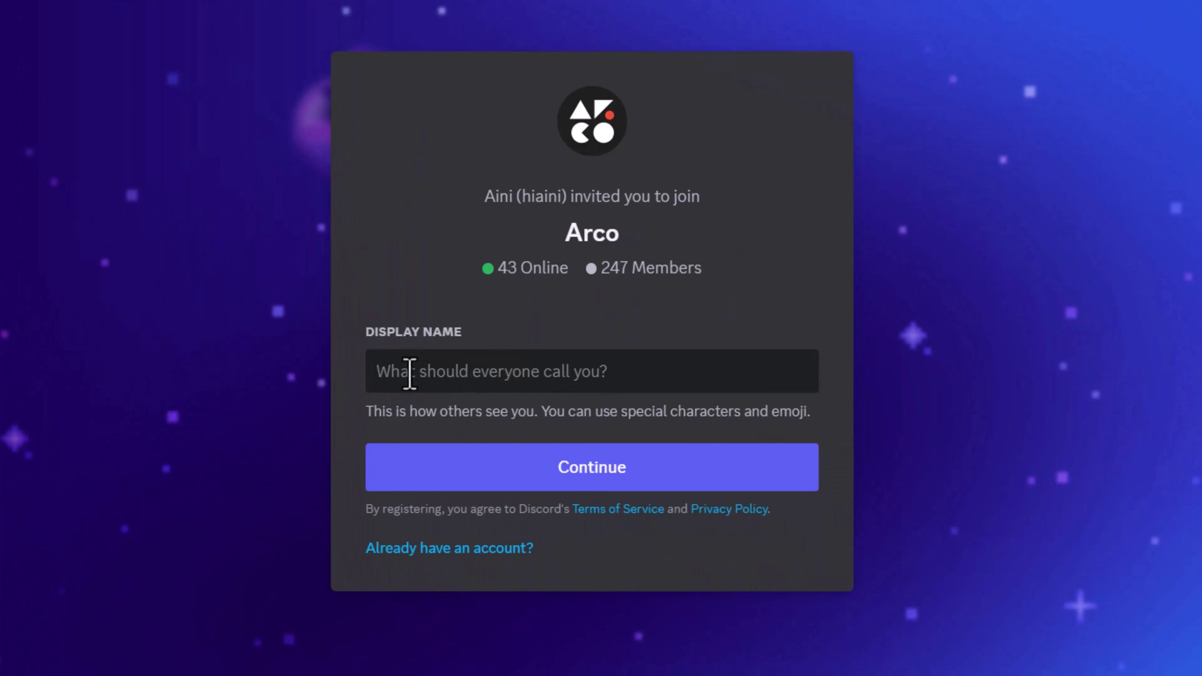
Accept the Arco server invite by logging in to the existing Discord account with its e-mail and password
{"action": "left_click", "coordinate": [461, 549]}
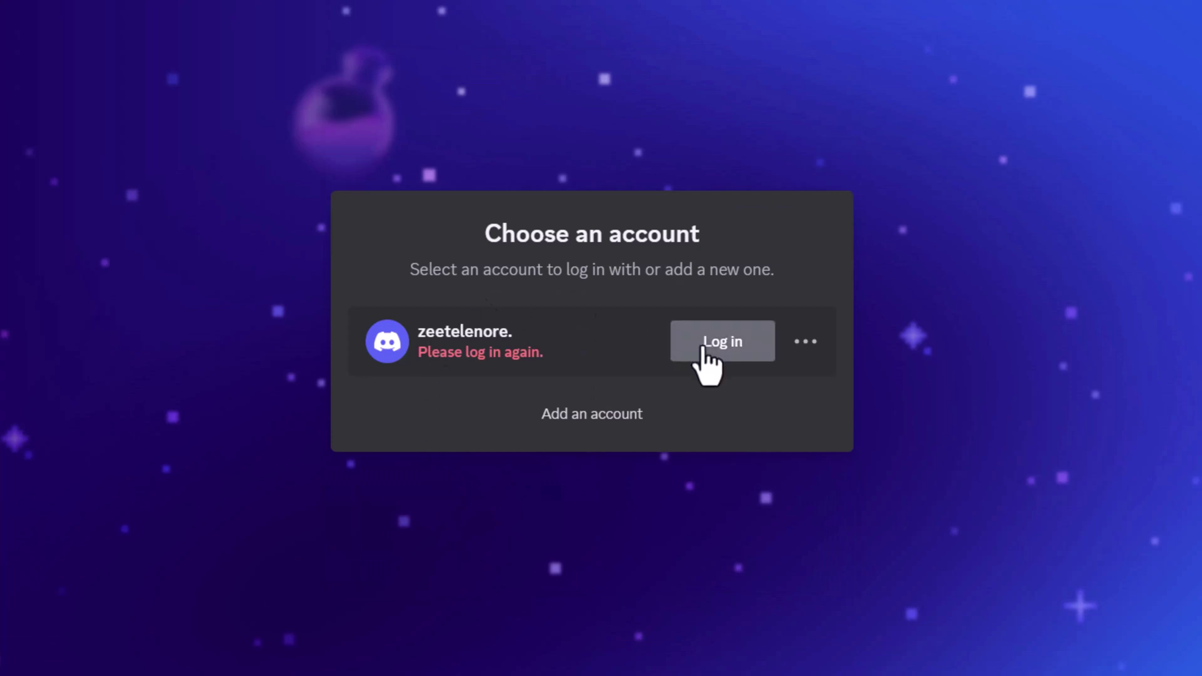
{"action": "left_click", "coordinate": [708, 366]}
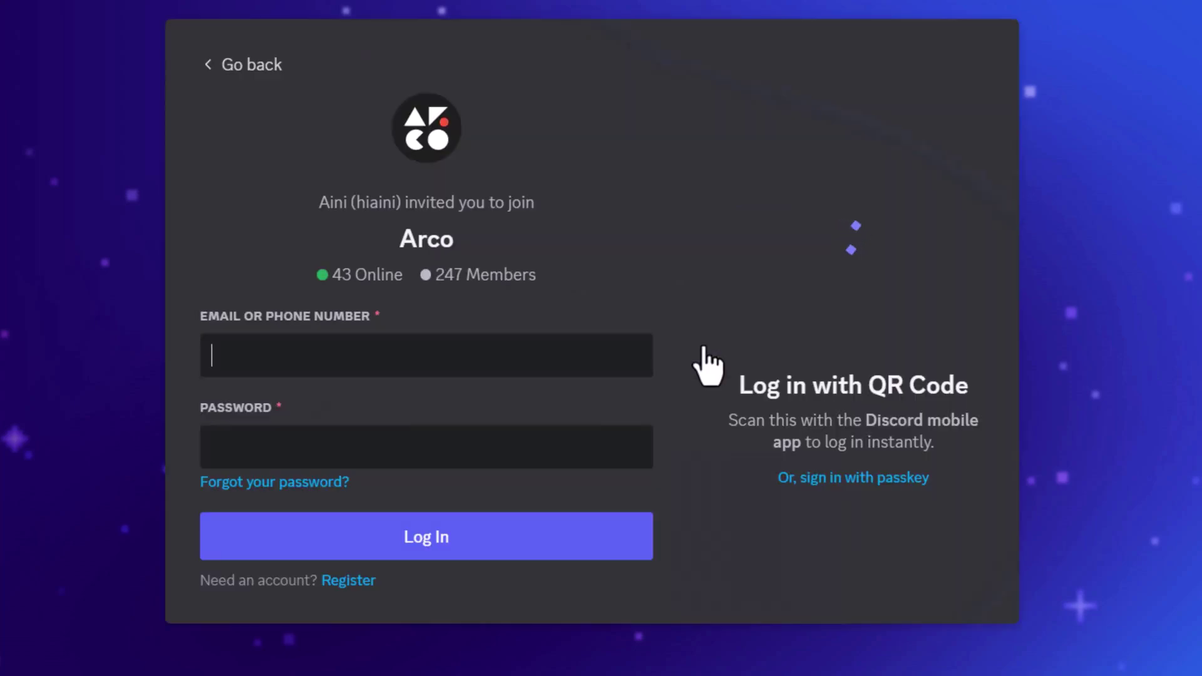
{"action": "left_click", "coordinate": [345, 370]}
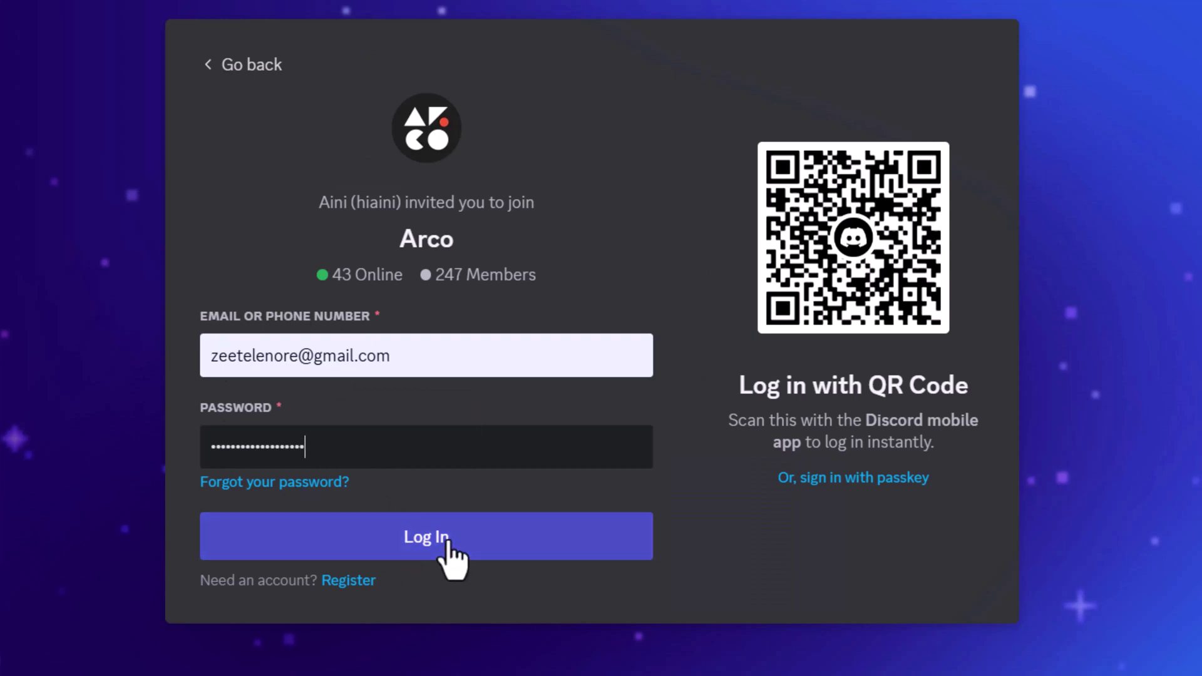
{"action": "left_click", "coordinate": [447, 542]}
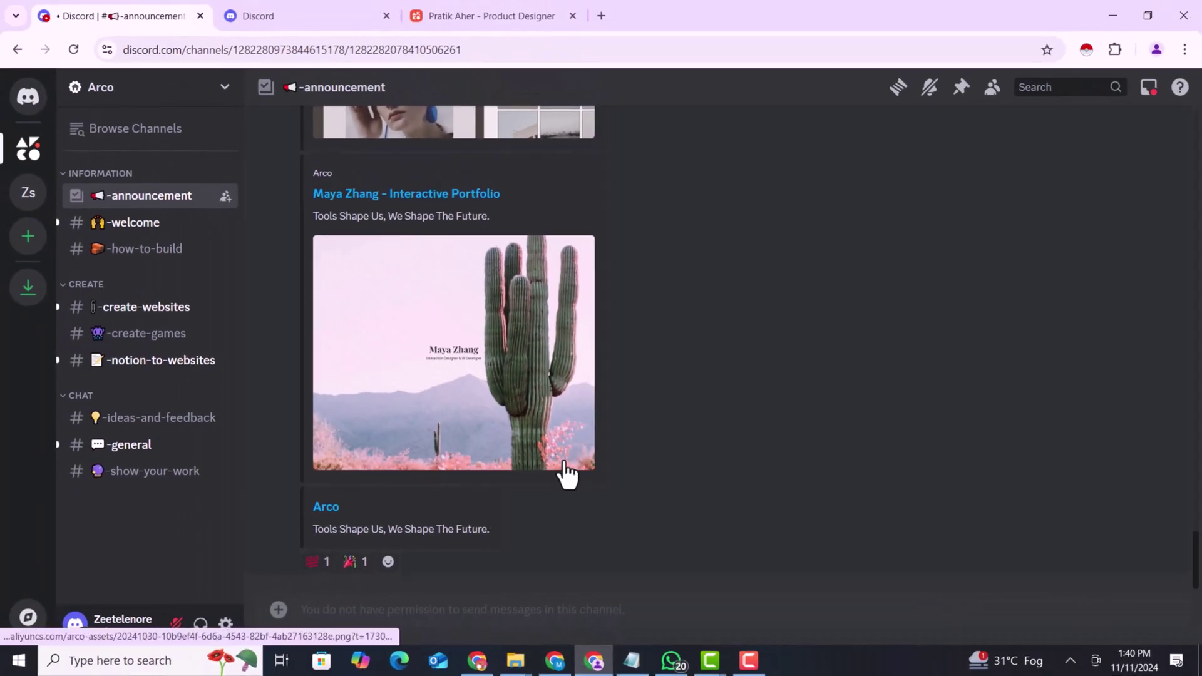
Look through the recent update posts and sample websites in the Arco server's announcement channel
{"action": "scroll", "coordinate": [580, 363], "scroll_direction": "up", "scroll_amount": 10}
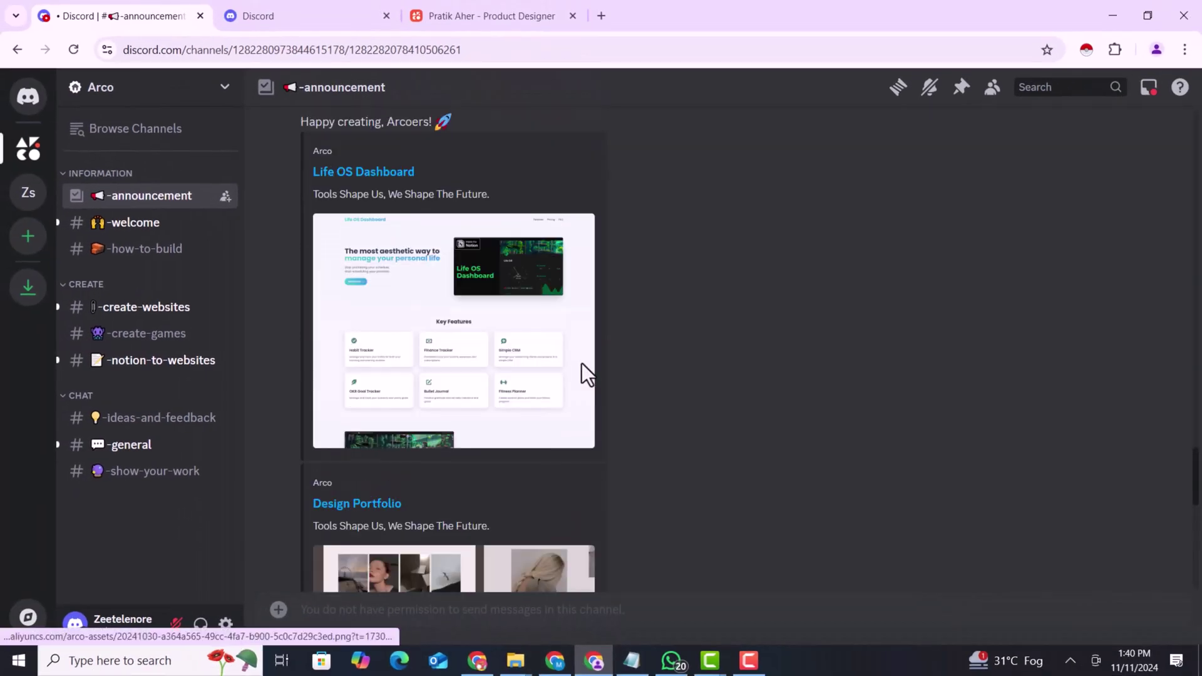
{"action": "scroll", "coordinate": [581, 363], "scroll_direction": "down", "scroll_amount": 5}
{"action": "scroll", "coordinate": [581, 363], "scroll_direction": "up", "scroll_amount": 4}
{"action": "scroll", "coordinate": [581, 363], "scroll_direction": "up", "scroll_amount": 10}
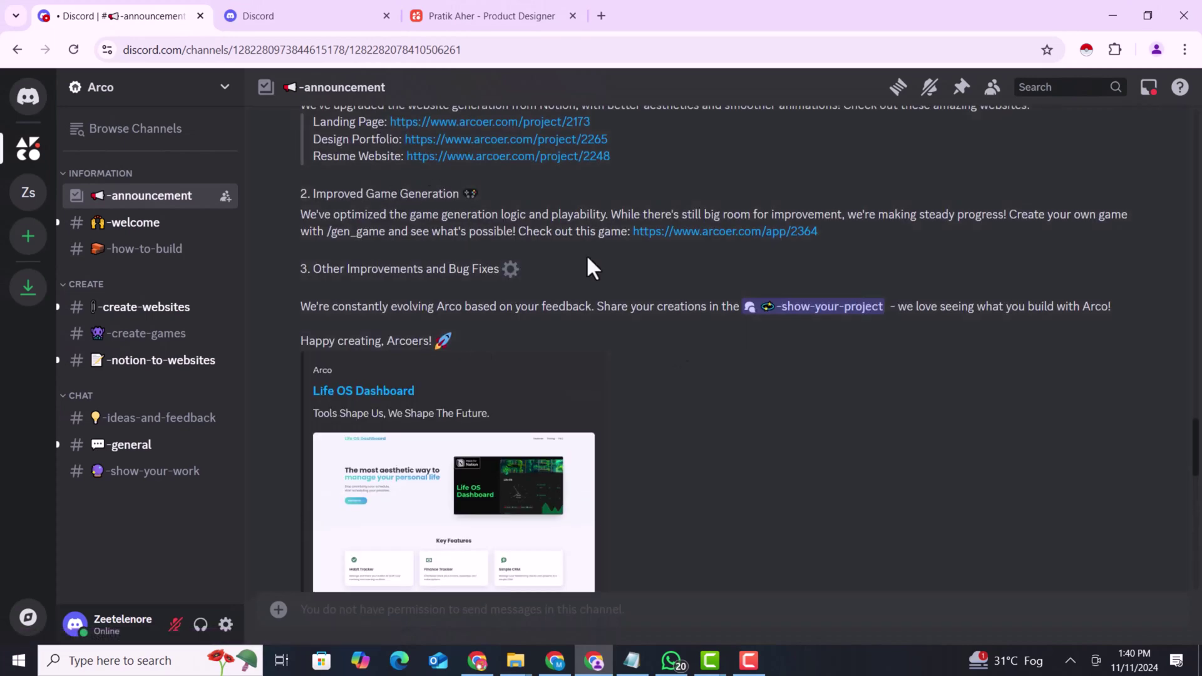
{"action": "scroll", "coordinate": [569, 371], "scroll_direction": "up", "scroll_amount": 2}
{"action": "scroll", "coordinate": [568, 372], "scroll_direction": "down", "scroll_amount": 9}
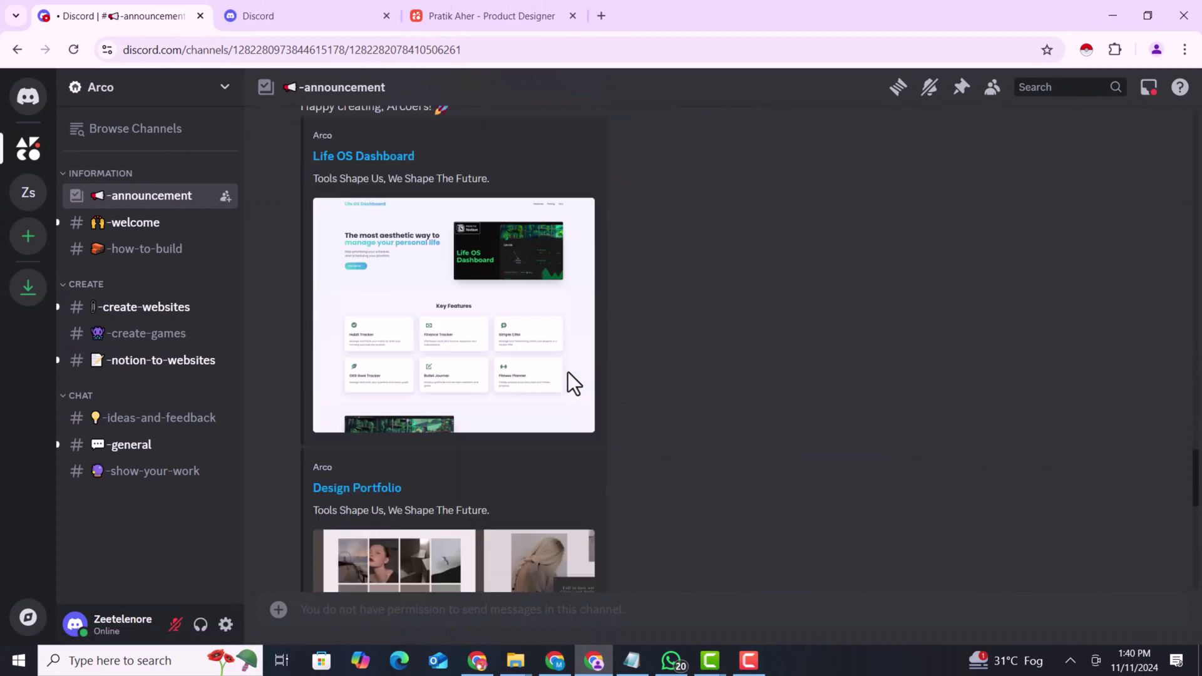
{"action": "scroll", "coordinate": [571, 383], "scroll_direction": "down", "scroll_amount": 6}
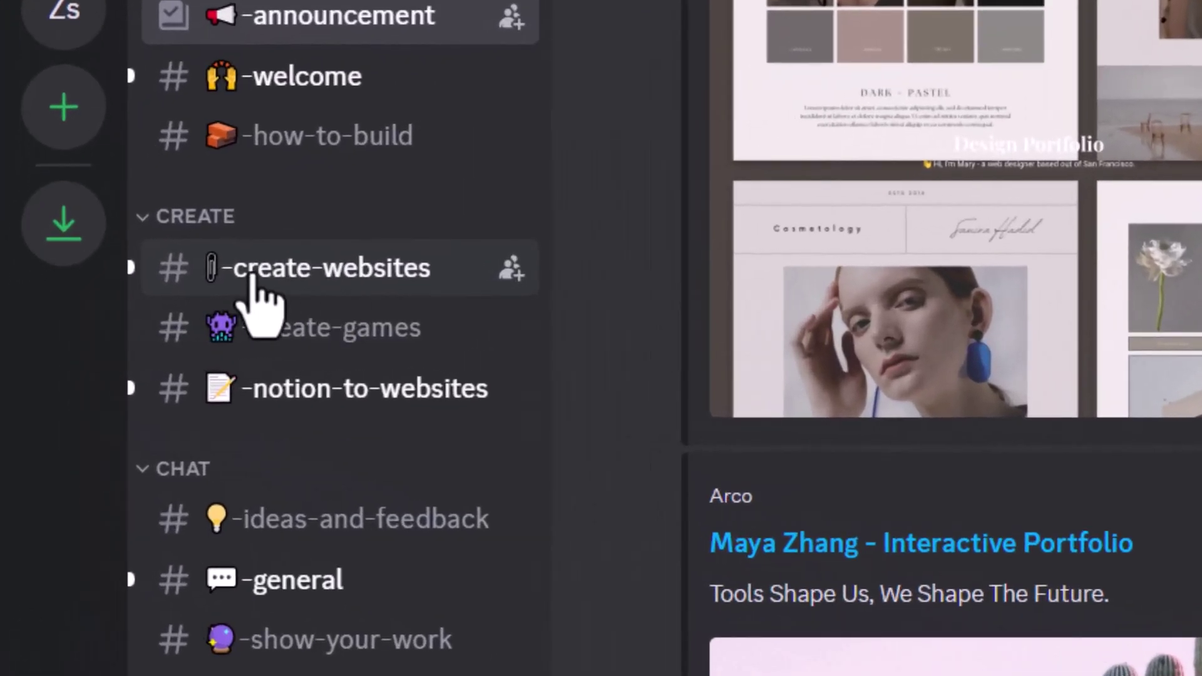
Open the create-websites channel at its most recent generated website
{"action": "left_click", "coordinate": [286, 283]}
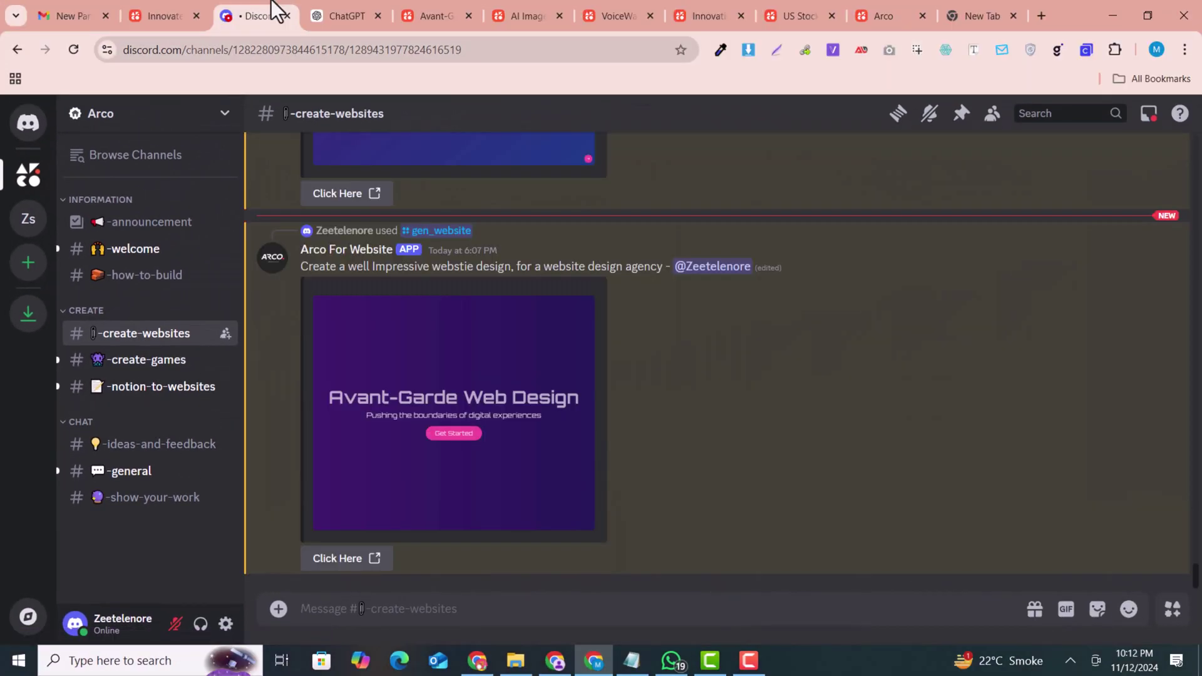
{"action": "scroll", "coordinate": [826, 491], "scroll_direction": "up", "scroll_amount": 6}
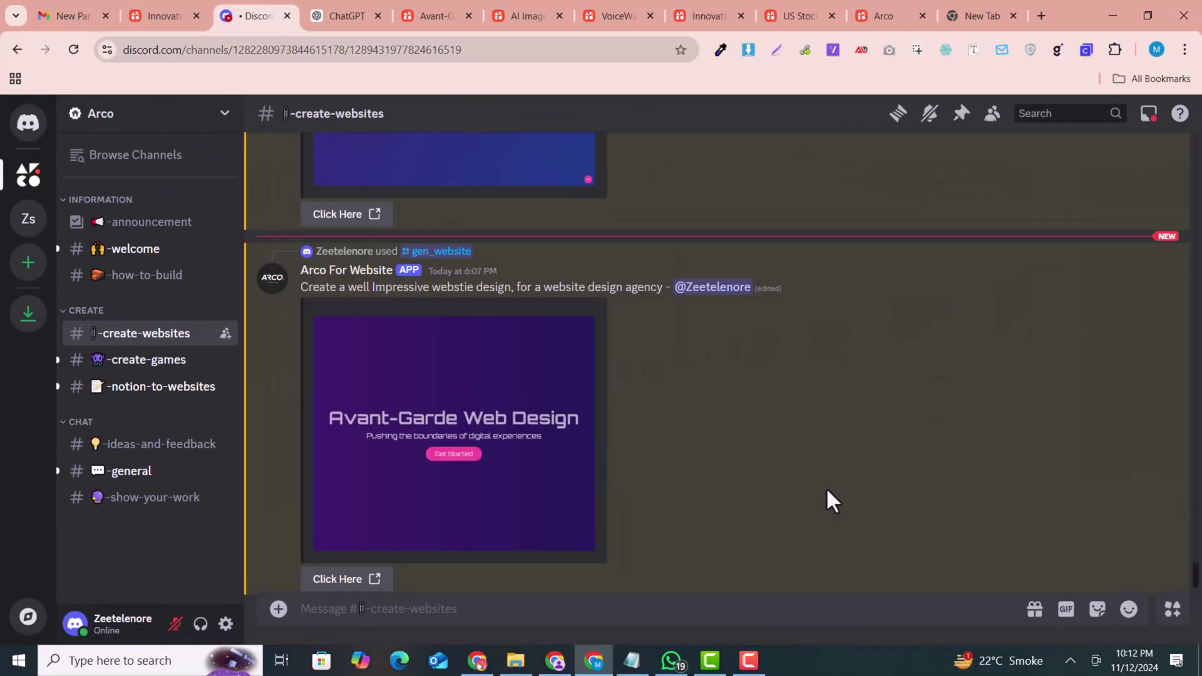
{"action": "scroll", "coordinate": [825, 495], "scroll_direction": "down", "scroll_amount": 7}
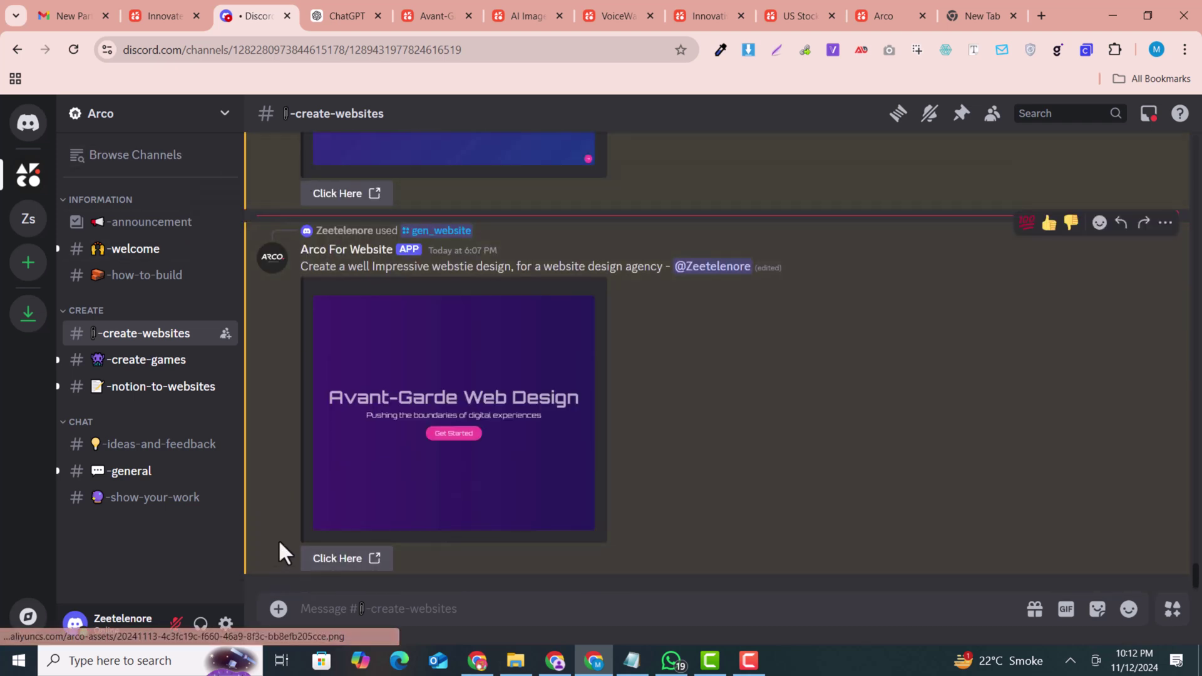
Run /gen_website for an SEO agency site without images, using just icons and text, fully AI-advanced and animated, and open the generated site
{"action": "left_click", "coordinate": [363, 607]}
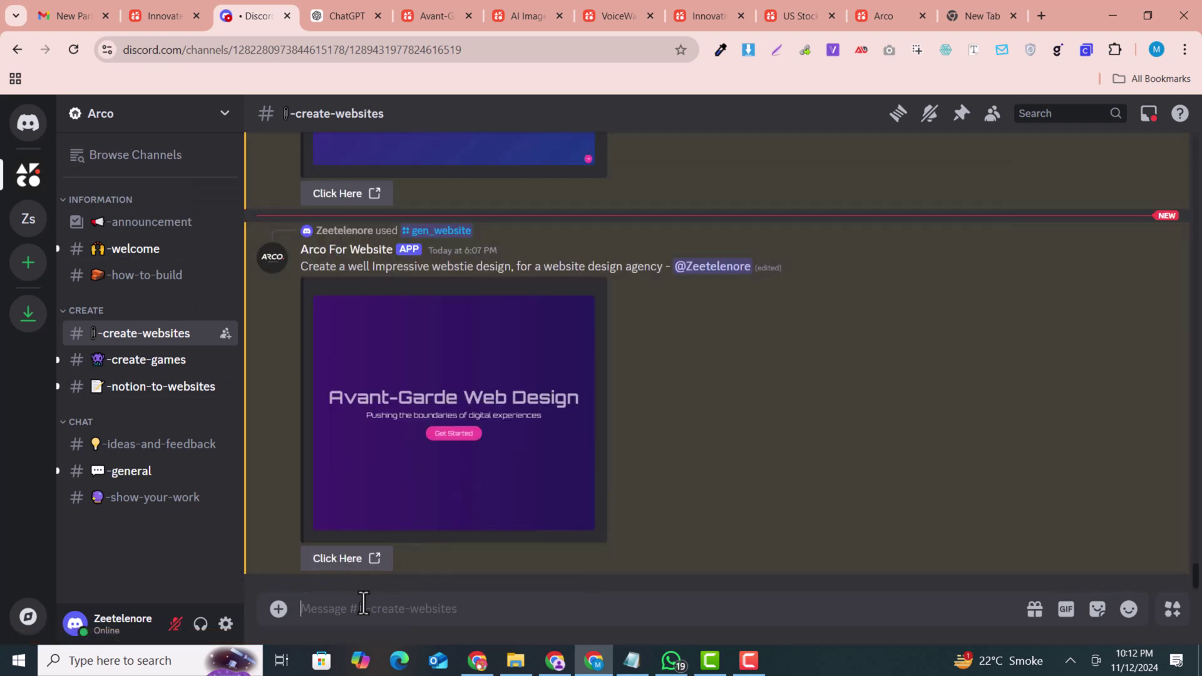
{"action": "type", "text": "/"}
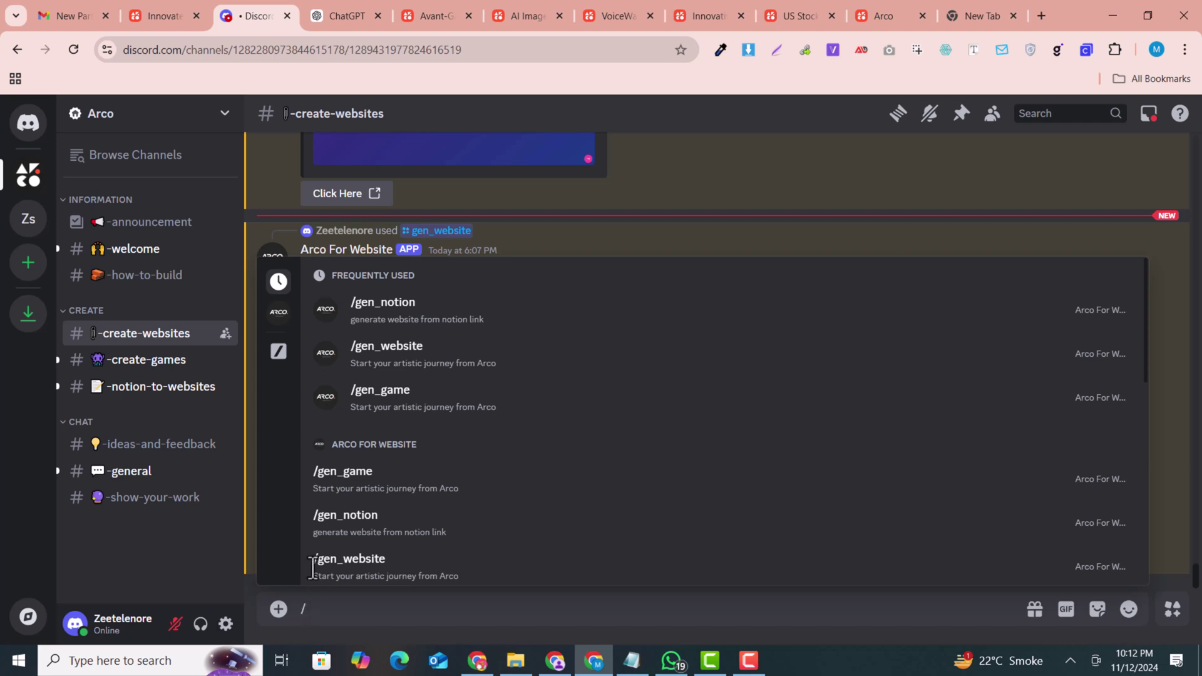
{"action": "left_click", "coordinate": [398, 358]}
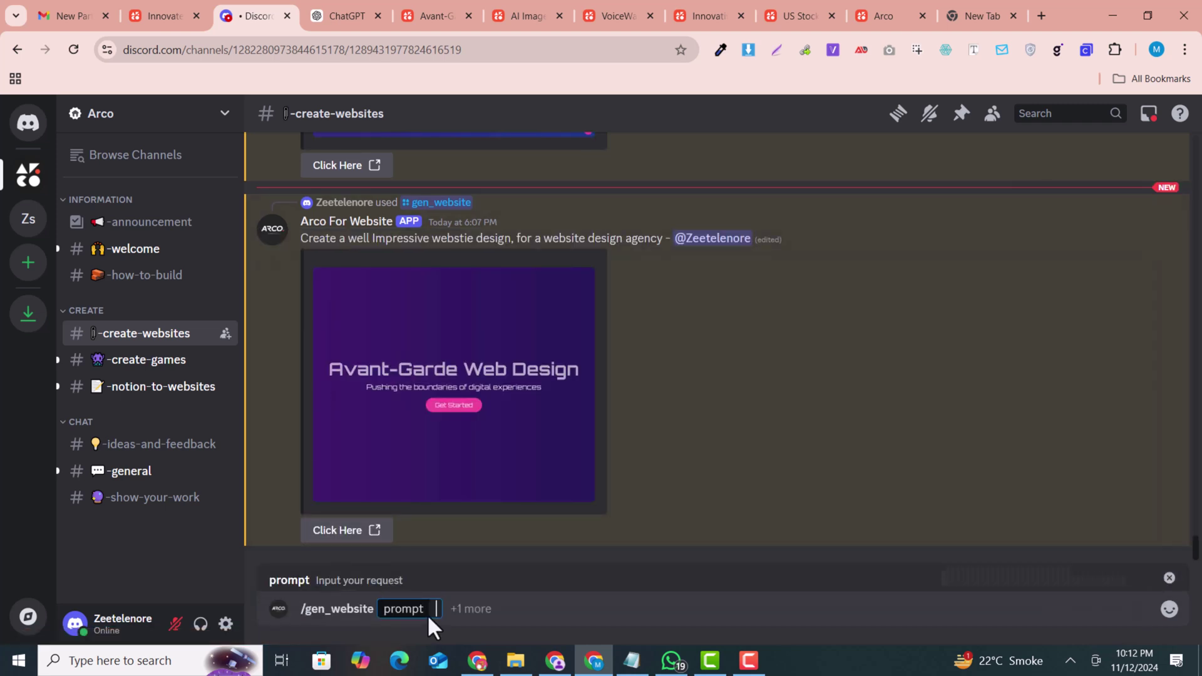
{"action": "type", "text": "Generate a website for SEO agency, Do not use images on that, Just use Icons and text and make it fully AI Avanced Designed and animted."}
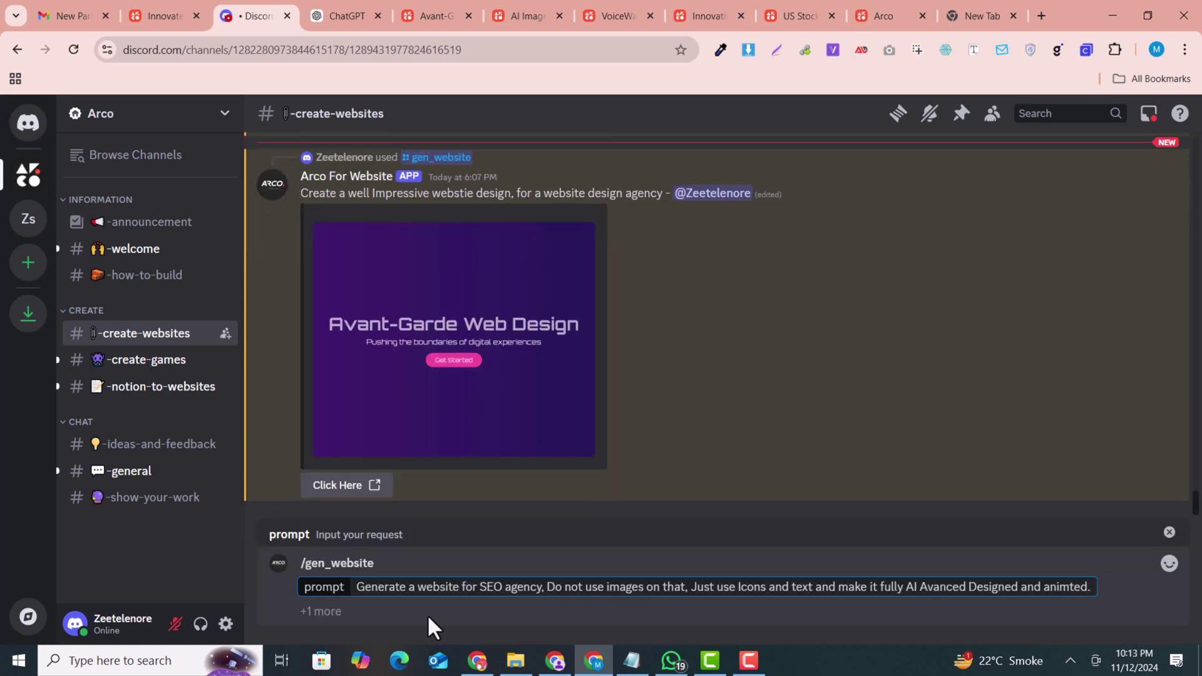
{"action": "left_click_drag", "start_coordinate": [356, 593], "coordinate": [714, 588]}
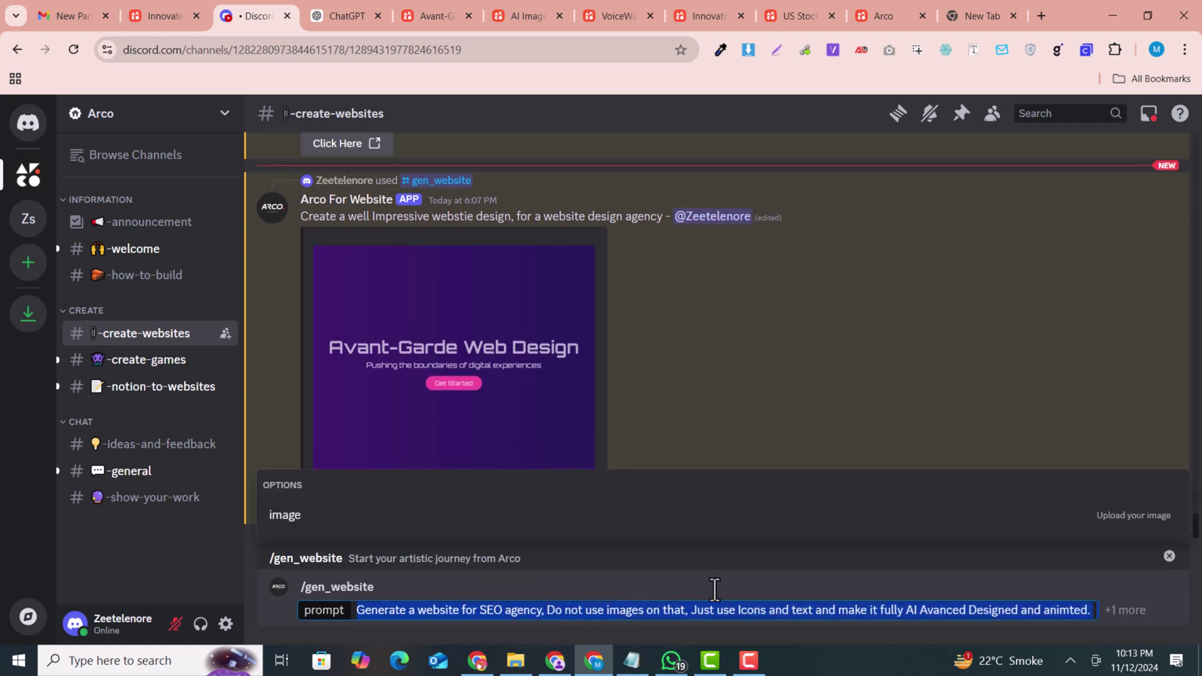
{"action": "left_click", "coordinate": [849, 611]}
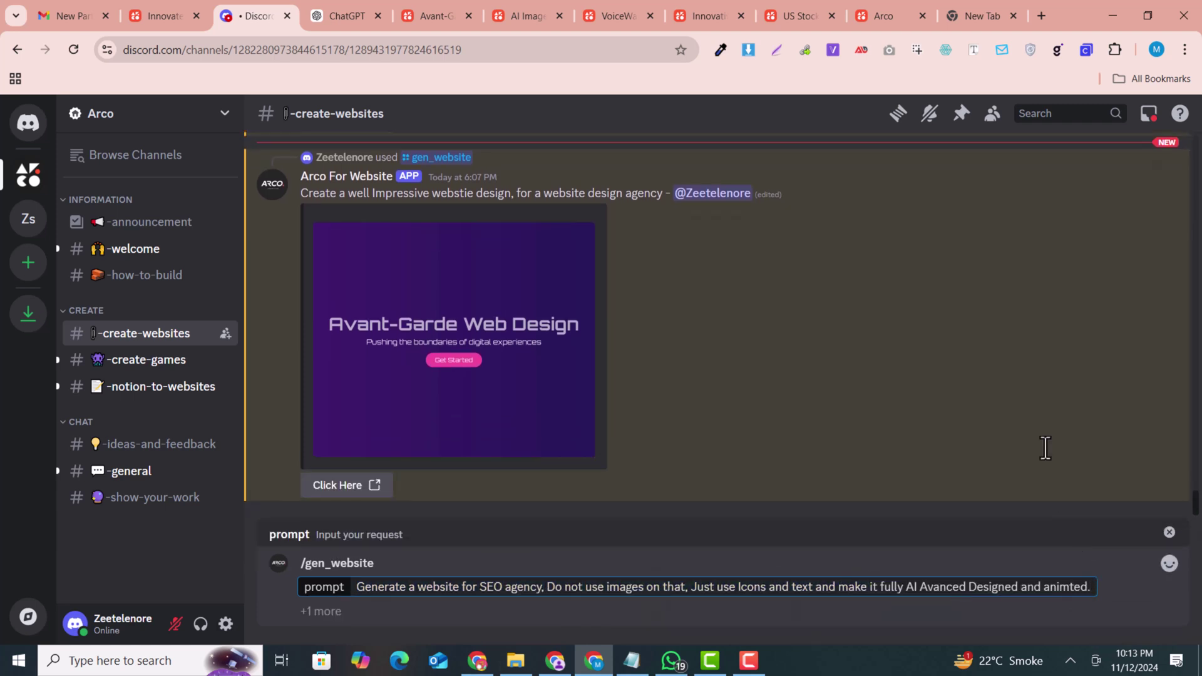
{"action": "key", "text": "Return"}
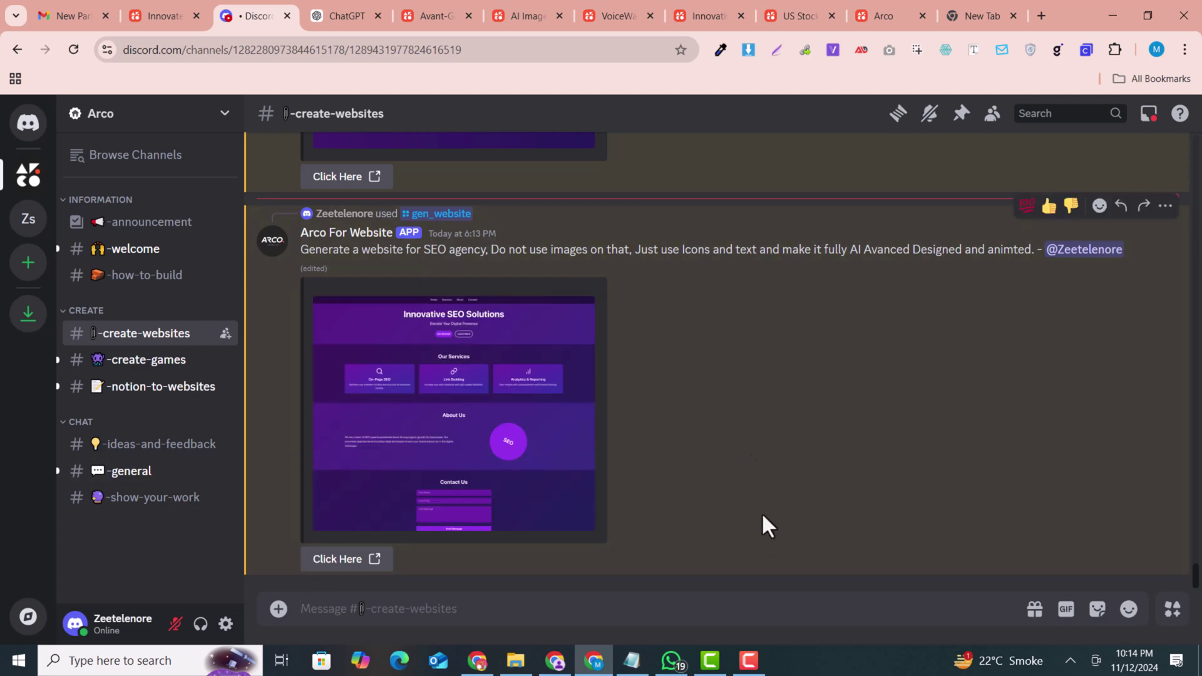
{"action": "left_click", "coordinate": [350, 562]}
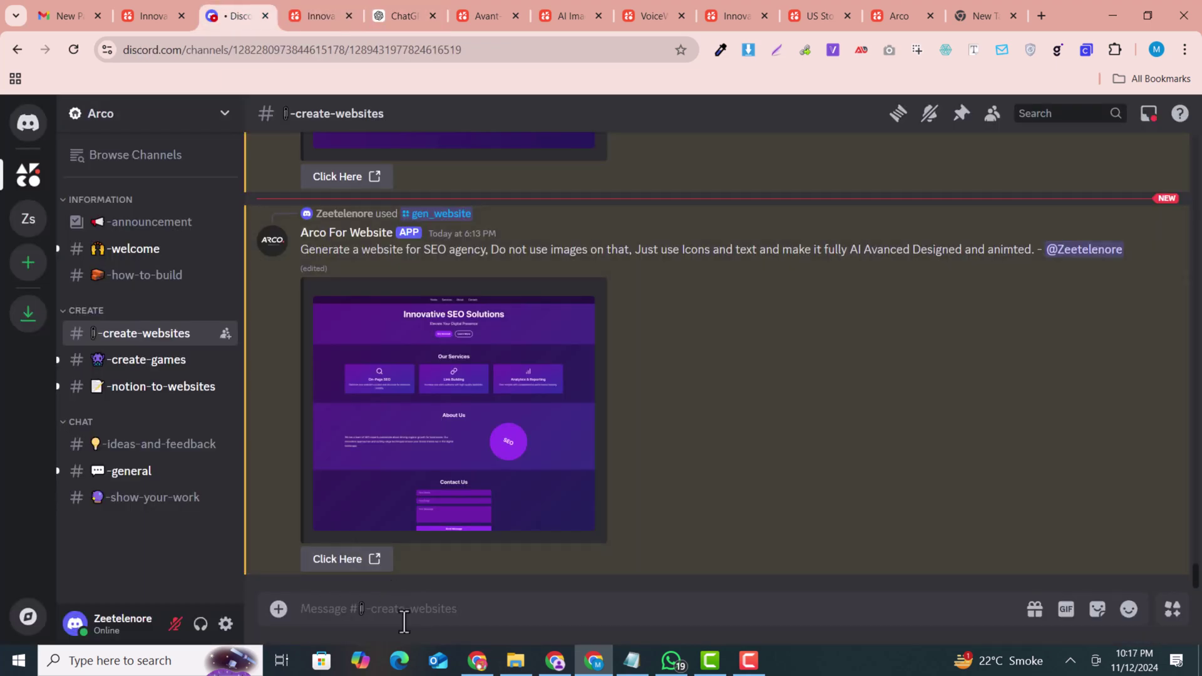
Fill the /gen_website prompt with a request for a modern digital marketing agency site with services, portfolio, testimonials, blog and contact sections
{"action": "type", "text": "/"}
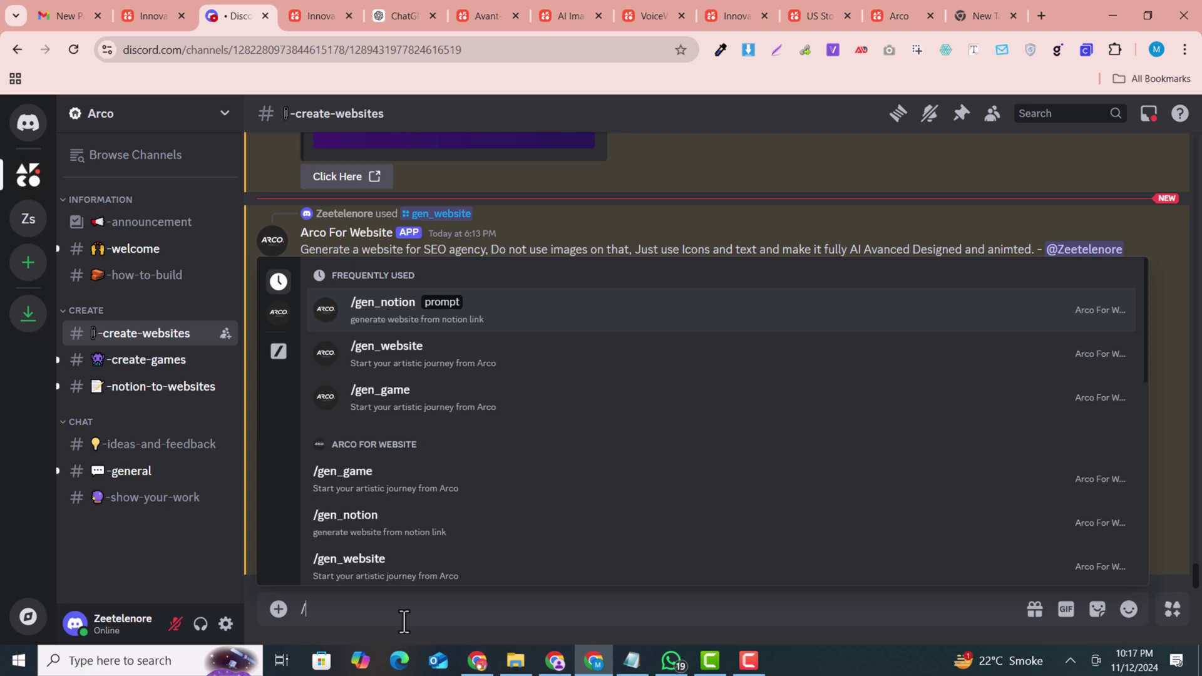
{"action": "left_click", "coordinate": [385, 360]}
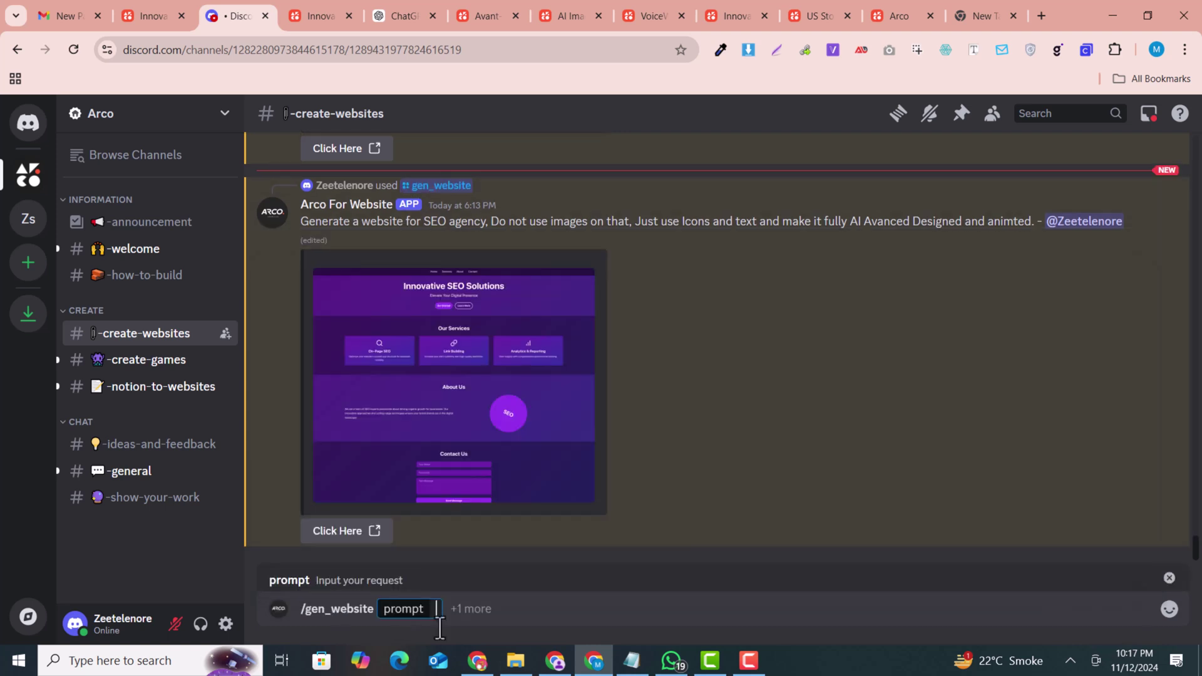
{"action": "type", "text": "Create a modern and visually engaging digital marketing website for a professional agency. The website should include a homepage, services page, portfolio, testimonials, blog, and contact sections. Design a sleek, responsive layout with a fixed header for easy navigation. Use bold, professional colors, minimalist icons, and a clean sans-serif font. The homepage should feature a dynamic hero section with a call-to-action button, followed by sections that highlight key services with icons, recent projects, and testimonials. Add hover effects on buttons and images for an interactive feel. Make the contact form user-friendly with clear fields and a submit button. Ensure smooth scrolling navigation and subtle animations throughout the site for a polished user experience."}
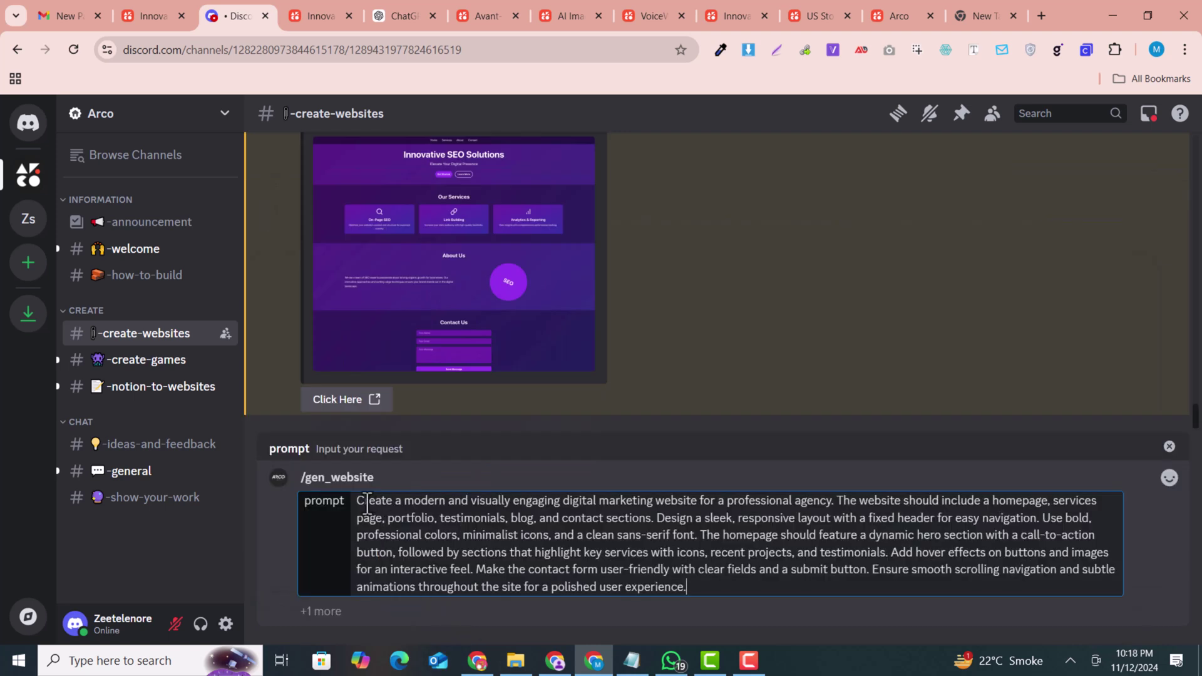
{"action": "left_click_drag", "start_coordinate": [360, 501], "coordinate": [688, 588]}
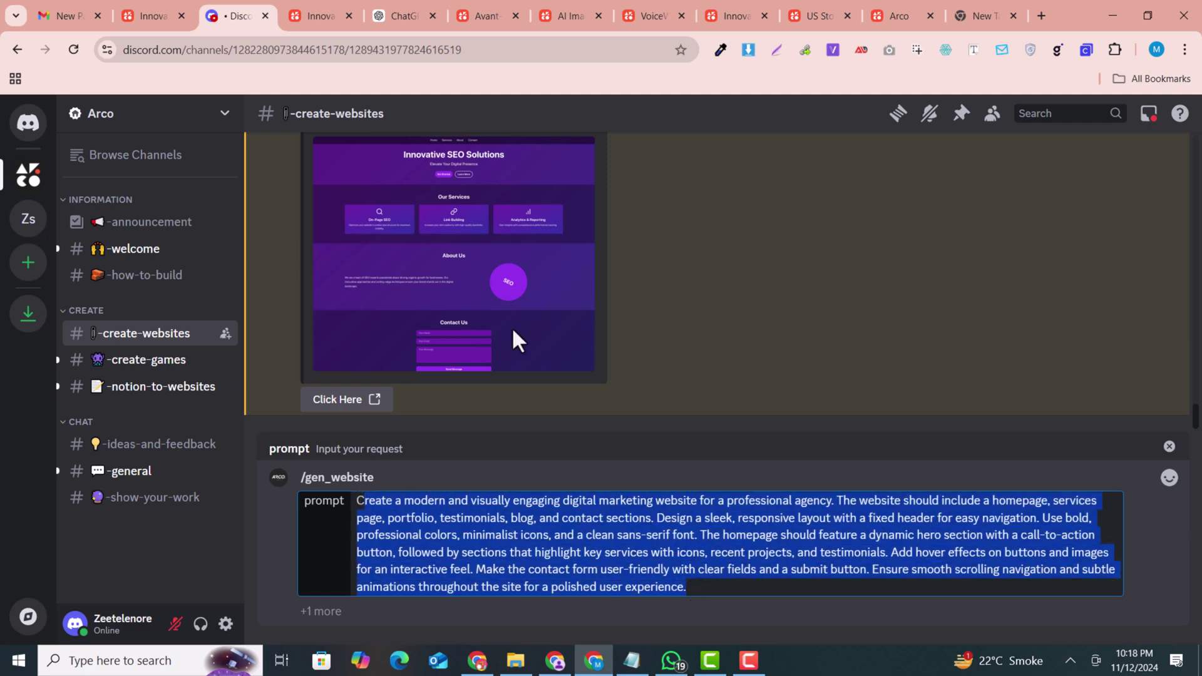
Check the digital marketing website prompt in the ChatGPT conversation and return to the Discord draft
{"action": "left_click", "coordinate": [380, 2]}
{"action": "left_click", "coordinate": [222, 9]}
{"action": "left_click", "coordinate": [596, 548]}
{"action": "left_click", "coordinate": [413, 3]}
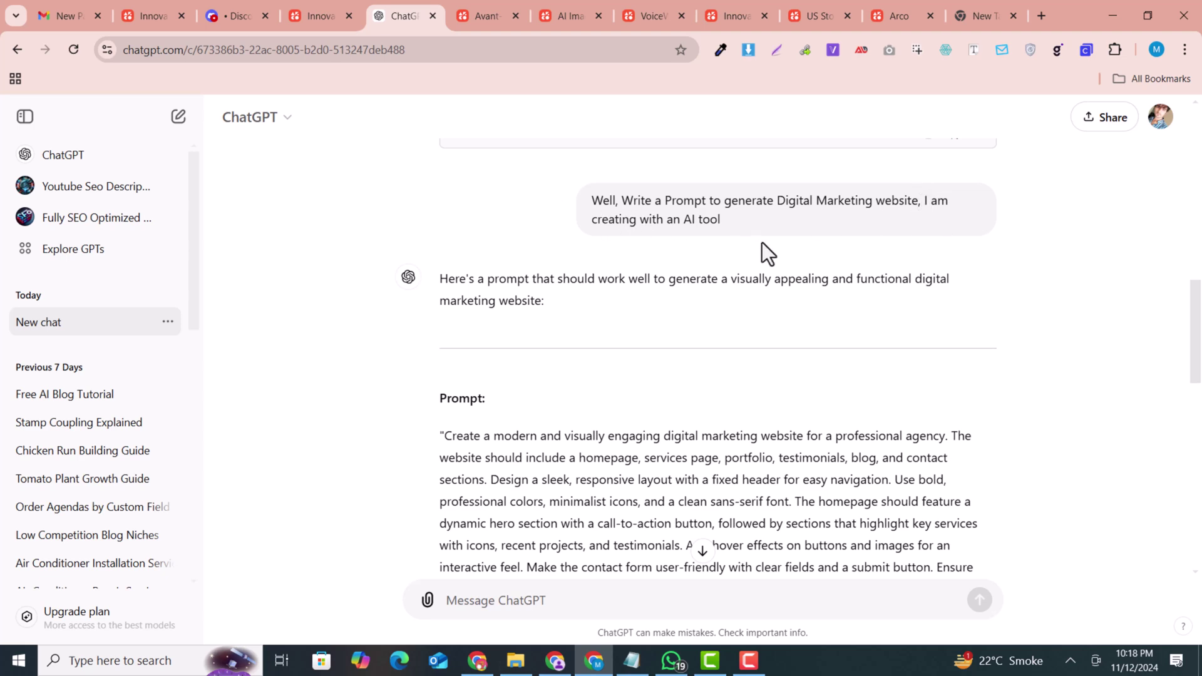
{"action": "left_click", "coordinate": [247, 1]}
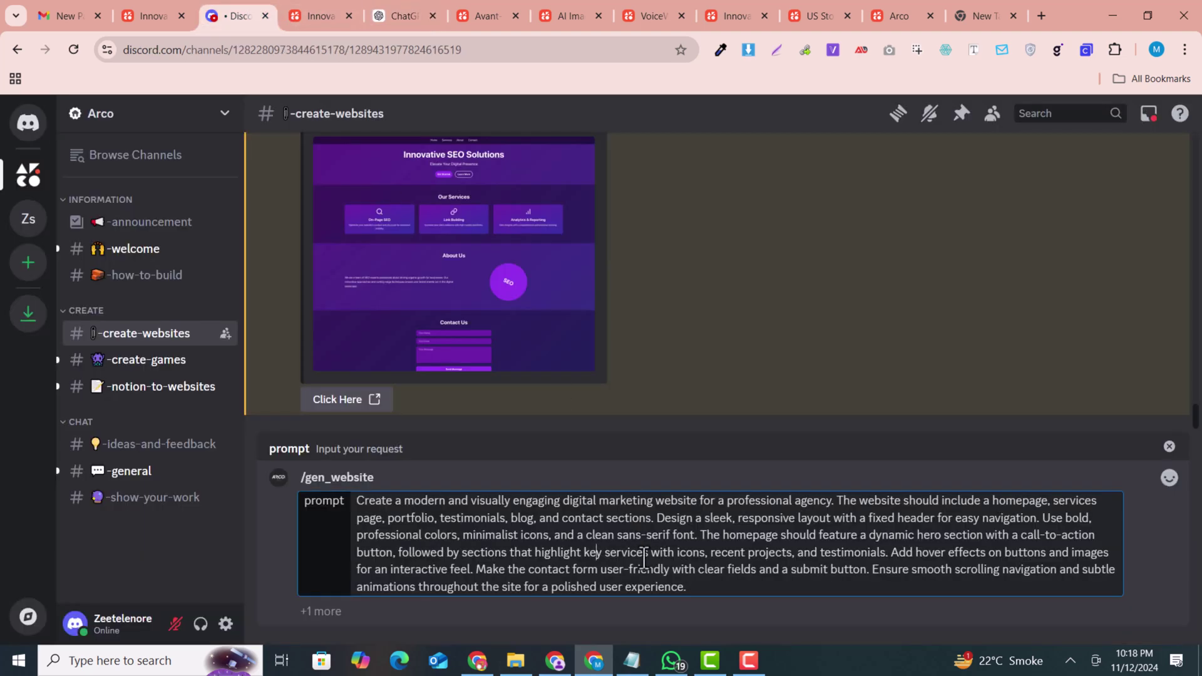
Submit the digital marketing /gen_website prompt and visit the generated website from the bot's reply
{"action": "left_click", "coordinate": [718, 600]}
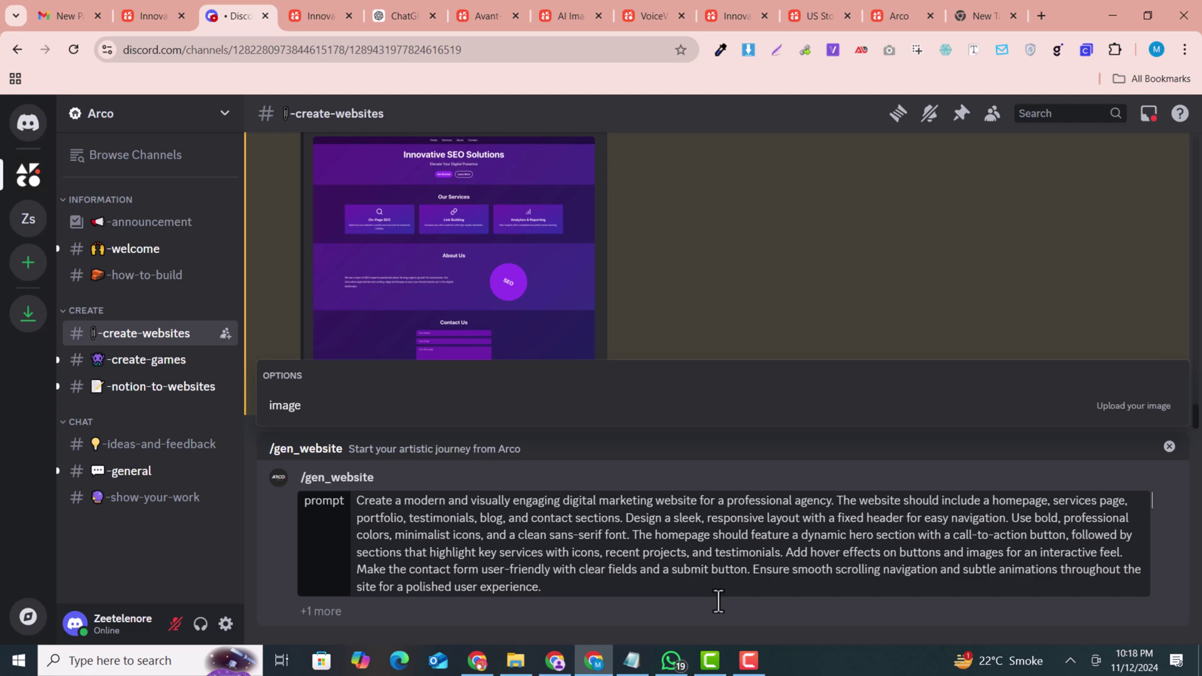
{"action": "left_click", "coordinate": [543, 596]}
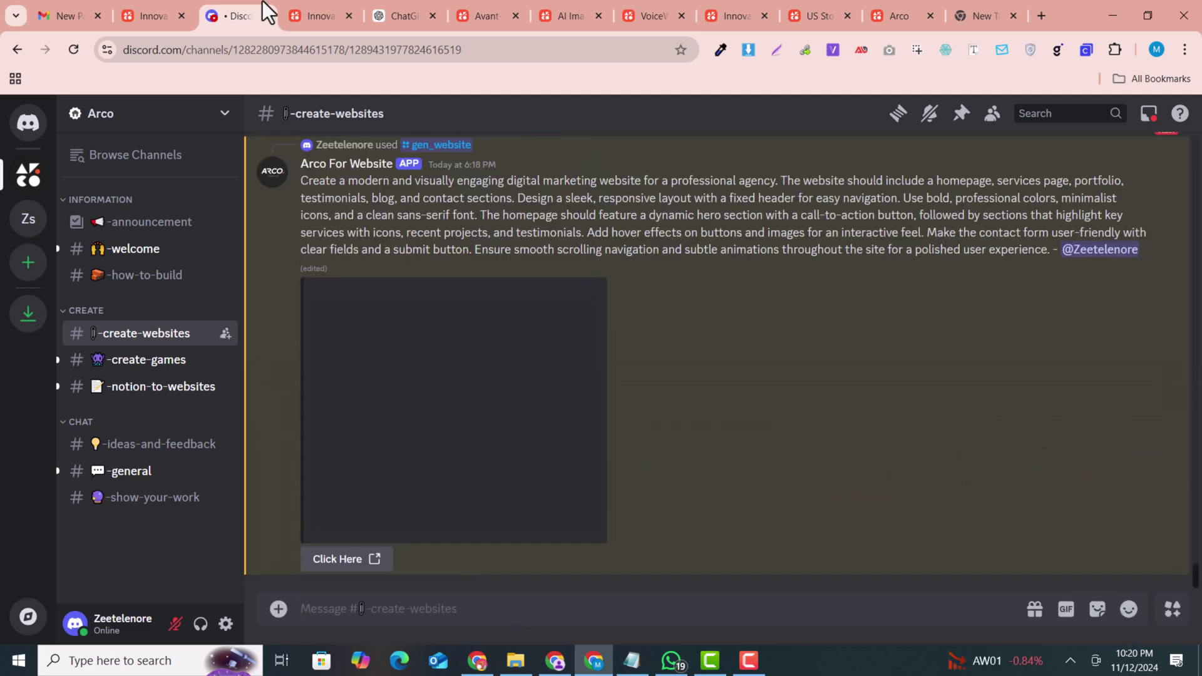
{"action": "left_click", "coordinate": [341, 563]}
{"action": "left_click", "coordinate": [746, 460]}
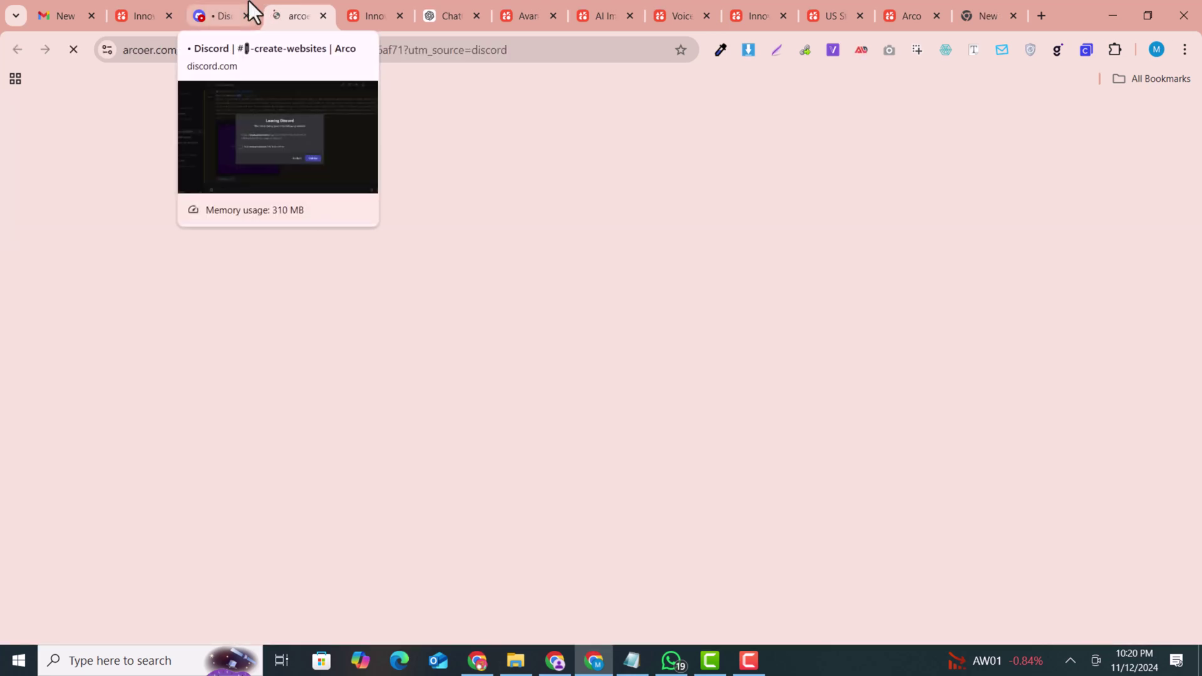
Examine the generated InnovateX site from the hero through services, portfolio, testimonials and blog to the contact form, then return to its start
{"action": "scroll", "coordinate": [730, 329], "scroll_direction": "down", "scroll_amount": 7}
{"action": "scroll", "coordinate": [733, 333], "scroll_direction": "up", "scroll_amount": 7}
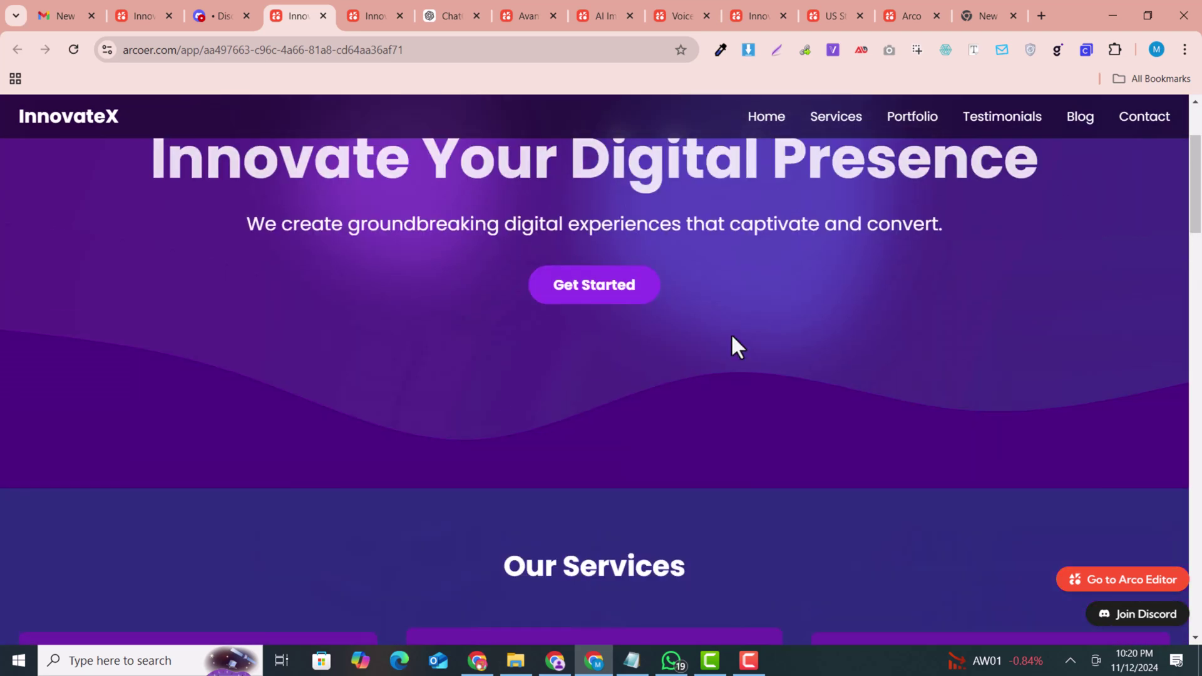
{"action": "scroll", "coordinate": [732, 333], "scroll_direction": "down", "scroll_amount": 5}
{"action": "scroll", "coordinate": [504, 258], "scroll_direction": "down", "scroll_amount": 10}
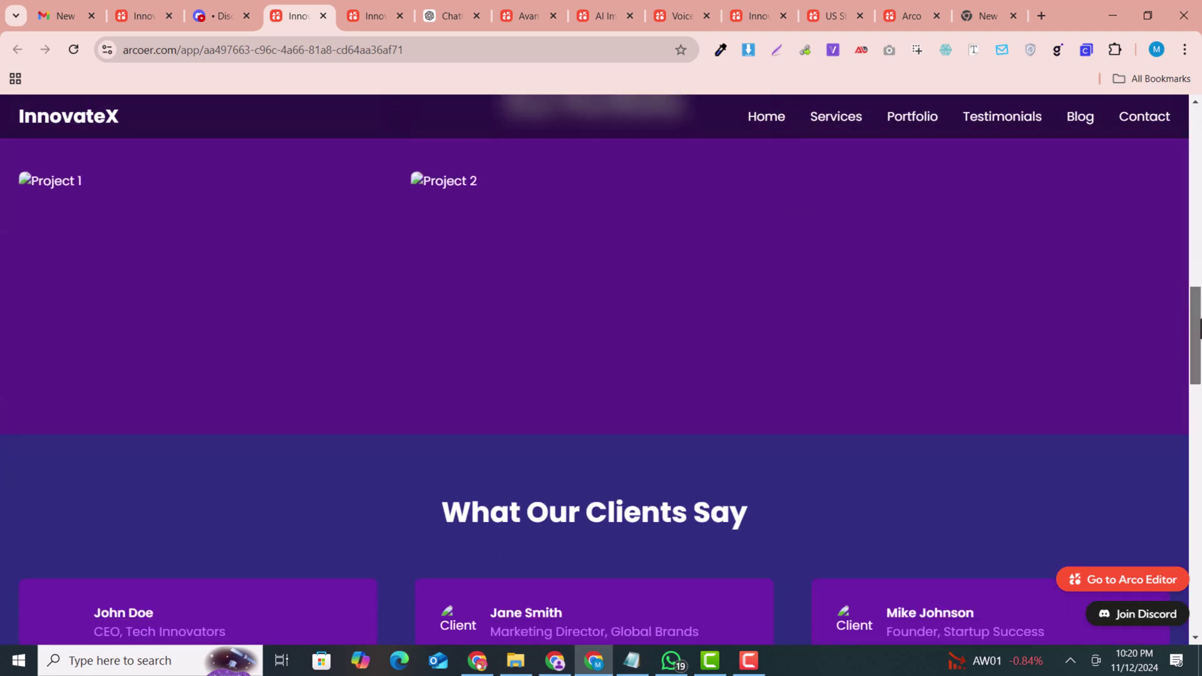
{"action": "scroll", "coordinate": [504, 258], "scroll_direction": "up", "scroll_amount": 8}
{"action": "scroll", "coordinate": [505, 257], "scroll_direction": "down", "scroll_amount": 7}
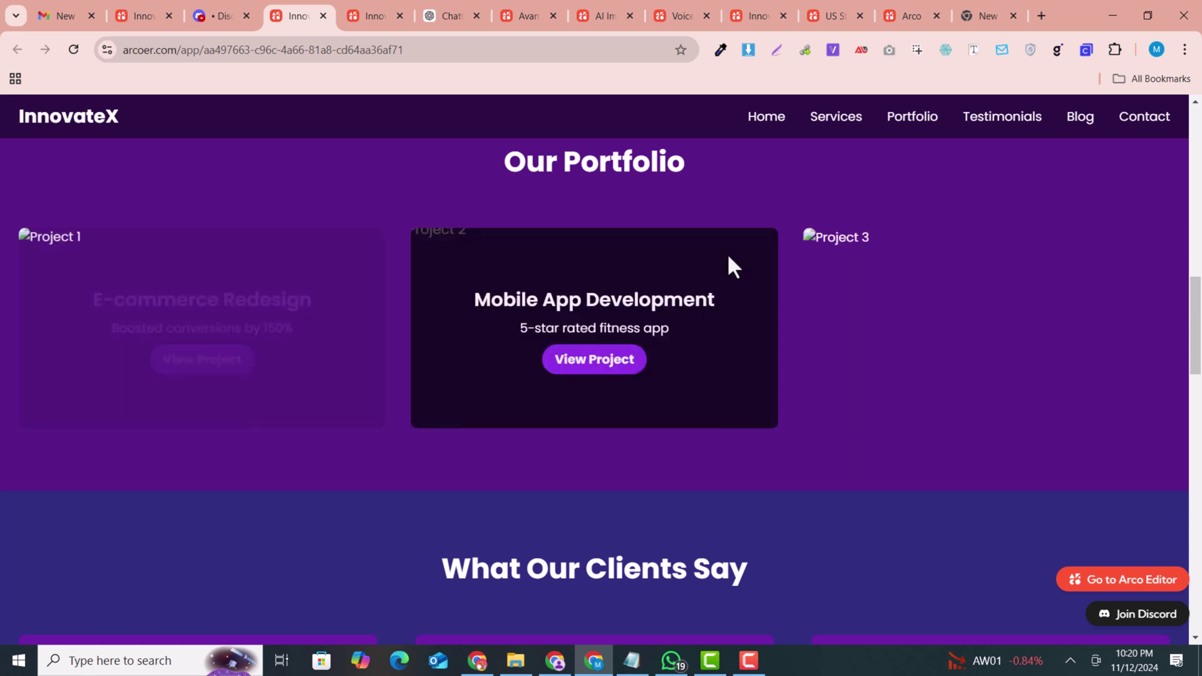
{"action": "scroll", "coordinate": [326, 351], "scroll_direction": "down", "scroll_amount": 12}
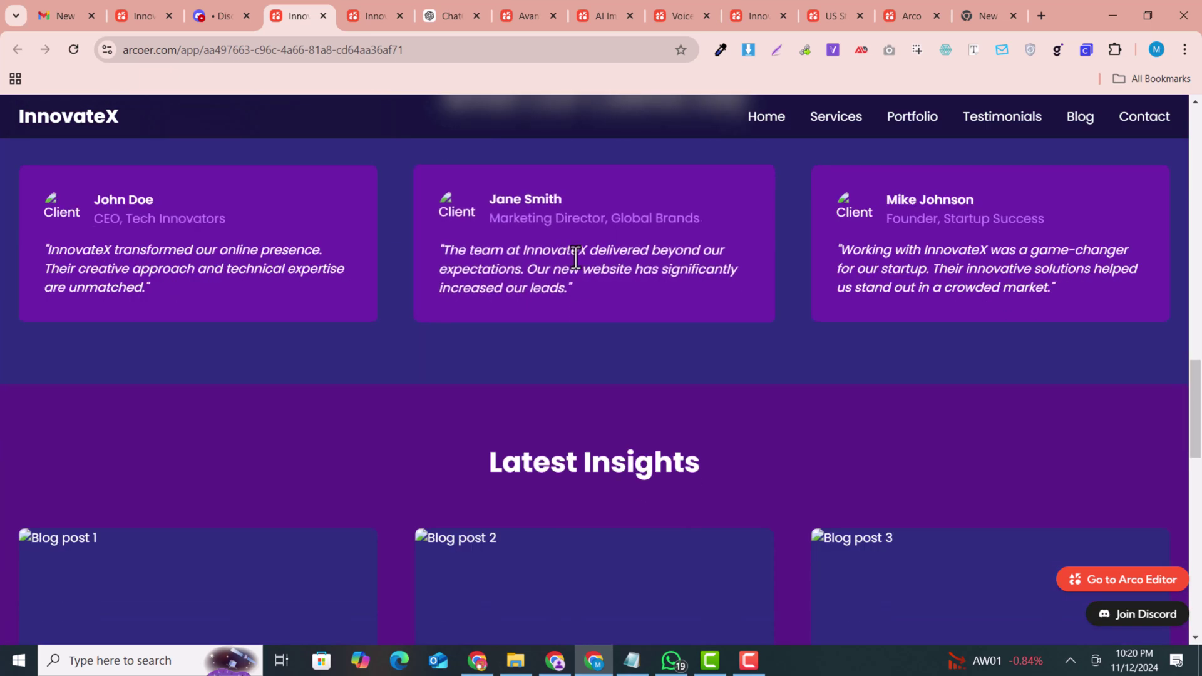
{"action": "scroll", "coordinate": [468, 400], "scroll_direction": "down", "scroll_amount": 10}
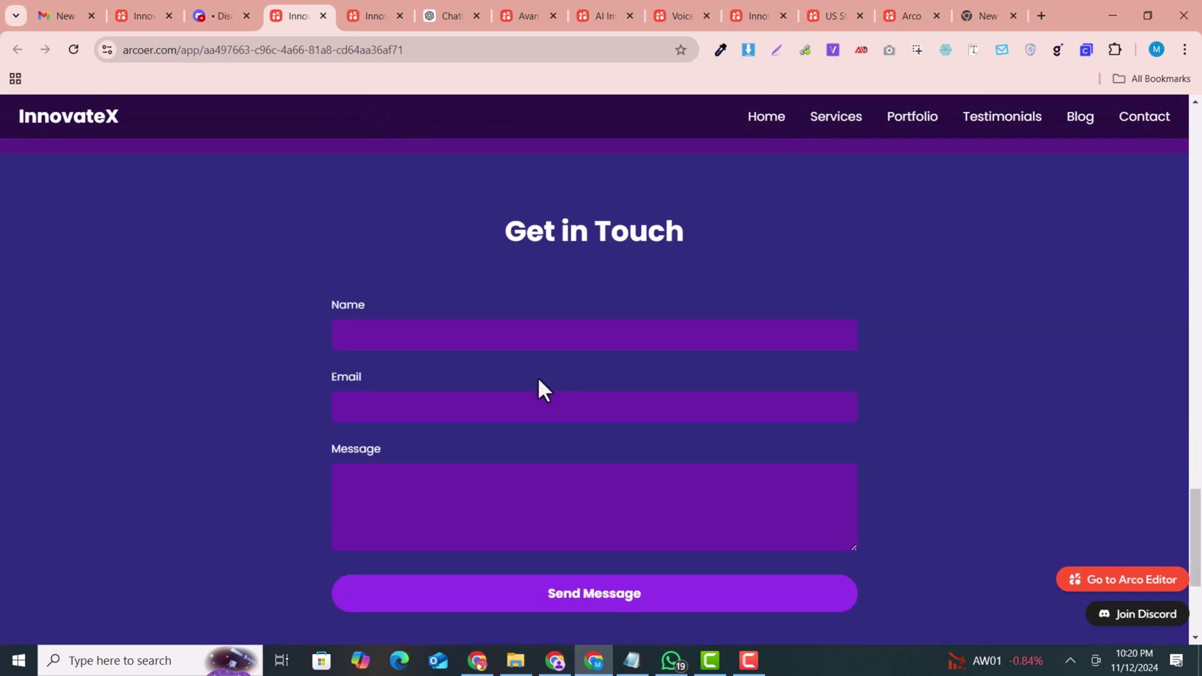
{"action": "scroll", "coordinate": [538, 379], "scroll_direction": "up", "scroll_amount": 4}
{"action": "left_click_drag", "start_coordinate": [1195, 532], "coordinate": [1174, 157]}
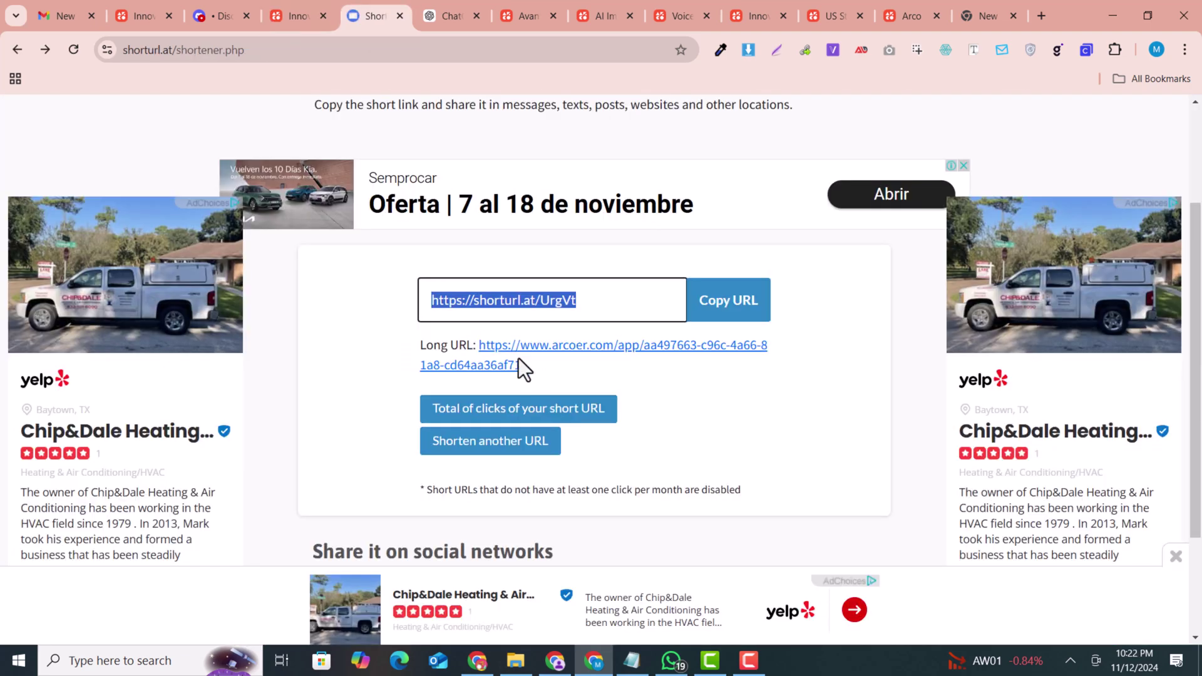
Switch back from the URL shortener to the InnovateX site and review its hero and services sections
{"action": "left_click", "coordinate": [313, 5]}
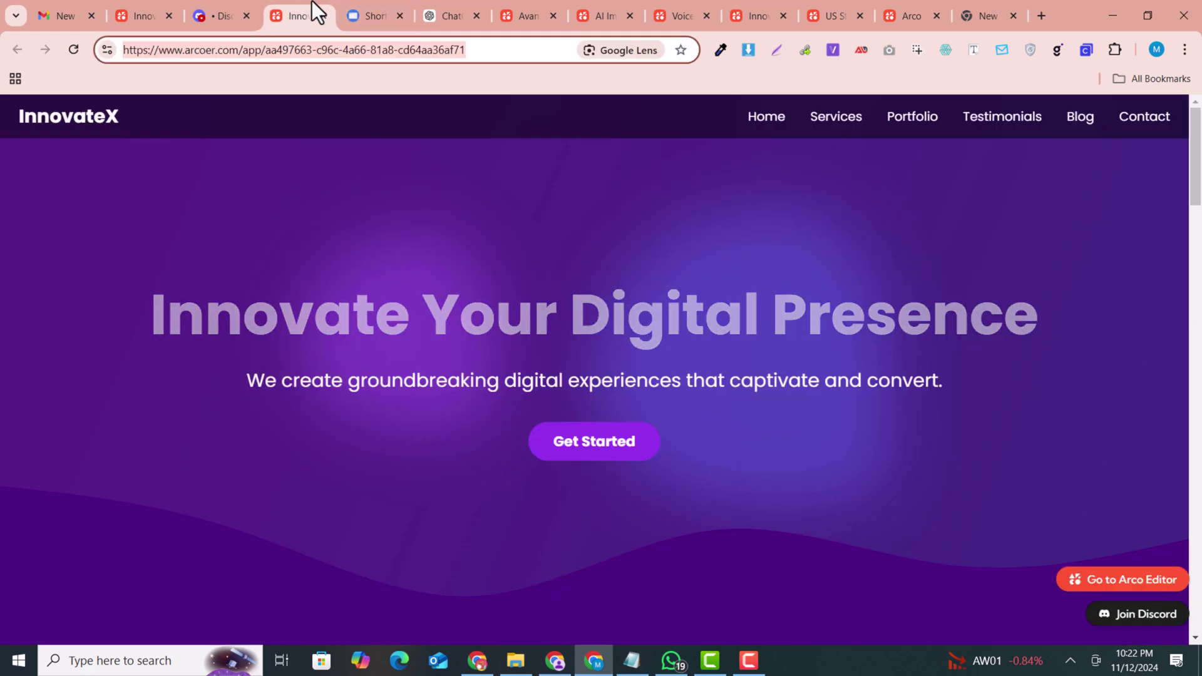
{"action": "scroll", "coordinate": [751, 538], "scroll_direction": "down", "scroll_amount": 3}
{"action": "scroll", "coordinate": [748, 532], "scroll_direction": "down", "scroll_amount": 6}
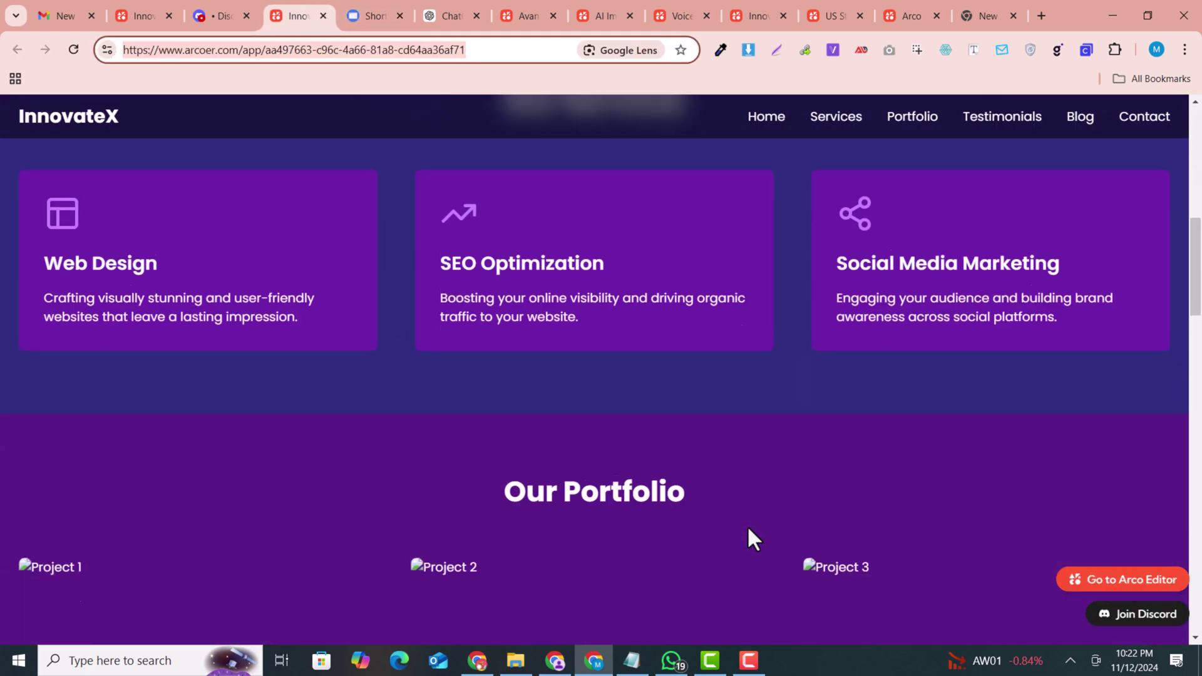
{"action": "scroll", "coordinate": [676, 519], "scroll_direction": "up", "scroll_amount": 4}
{"action": "scroll", "coordinate": [1099, 547], "scroll_direction": "down", "scroll_amount": 3}
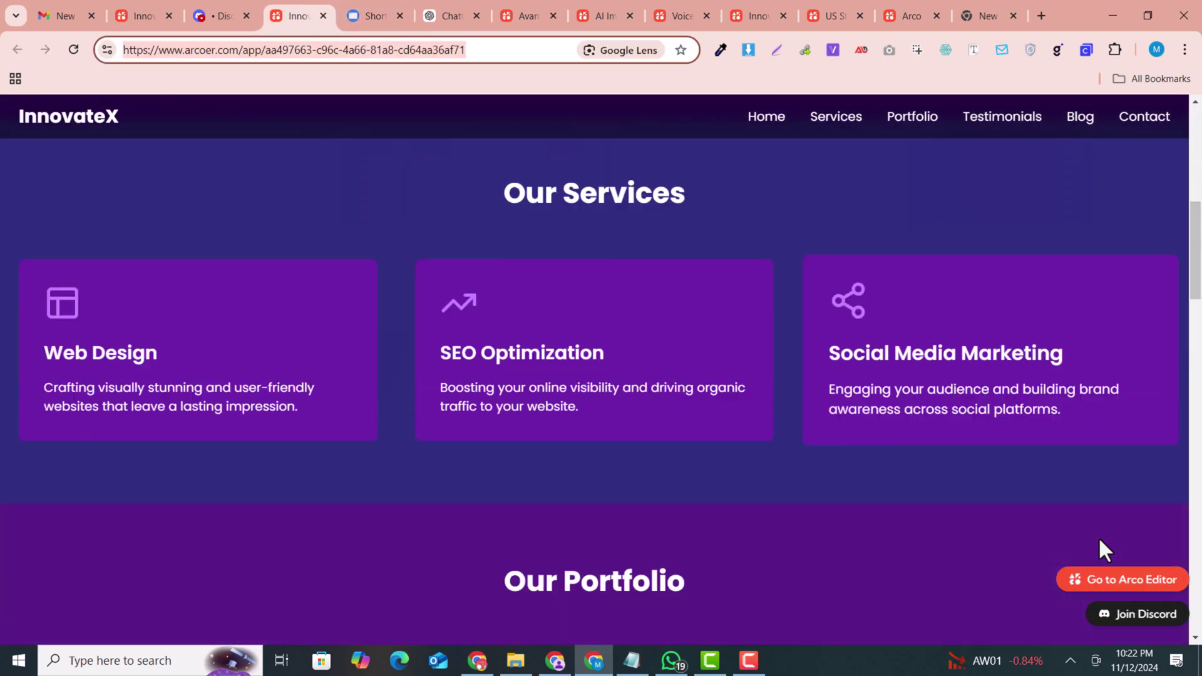
{"action": "scroll", "coordinate": [1100, 547], "scroll_direction": "up", "scroll_amount": 1}
{"action": "scroll", "coordinate": [601, 287], "scroll_direction": "up", "scroll_amount": 1}
{"action": "scroll", "coordinate": [579, 439], "scroll_direction": "up", "scroll_amount": 6}
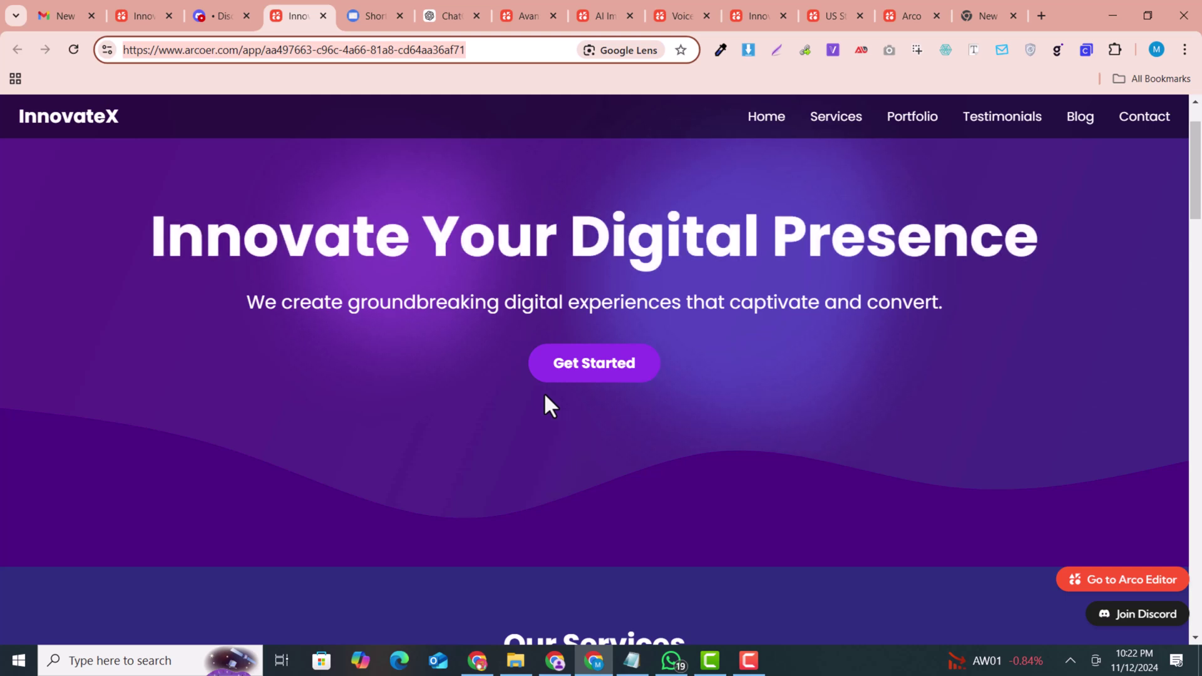
Return to the Arco server in Discord and visit the create-games channel followed by the notion-to-websites channel
{"action": "left_click", "coordinate": [251, 8]}
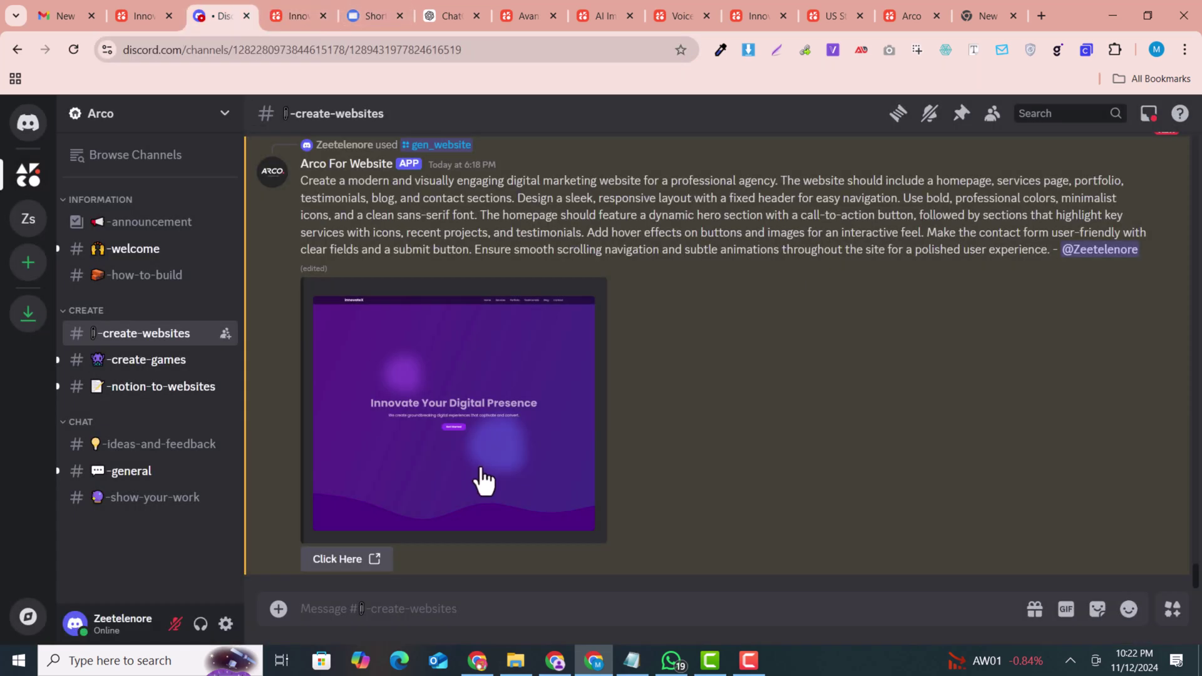
{"action": "left_click", "coordinate": [143, 369]}
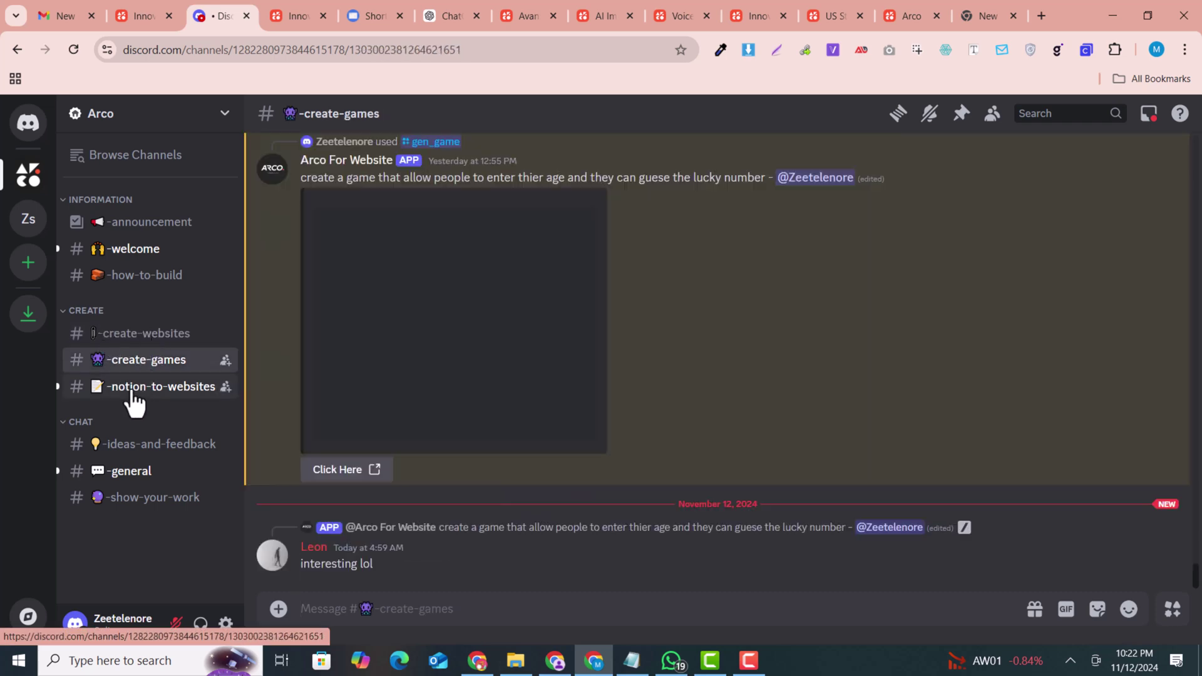
{"action": "left_click", "coordinate": [134, 401]}
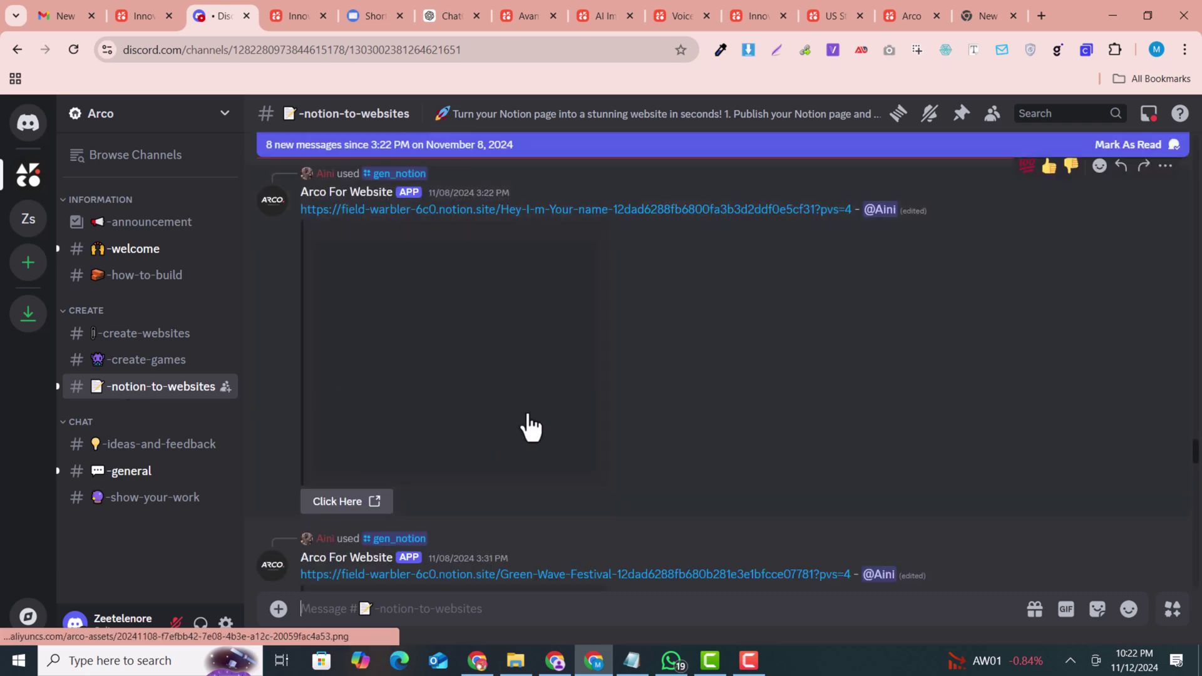
Browse the Notion-generated samples and visit the website made from the "Hey, I'm [Your name]!" Notion page
{"action": "scroll", "coordinate": [531, 428], "scroll_direction": "up", "scroll_amount": 3}
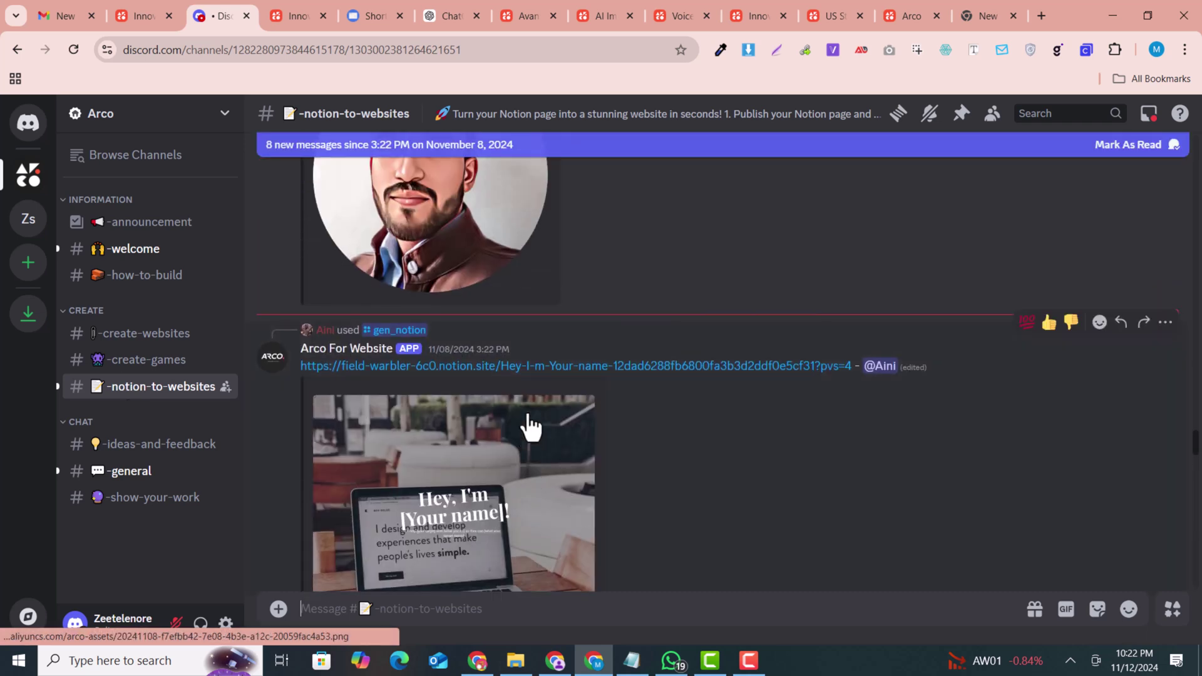
{"action": "scroll", "coordinate": [530, 427], "scroll_direction": "down", "scroll_amount": 10}
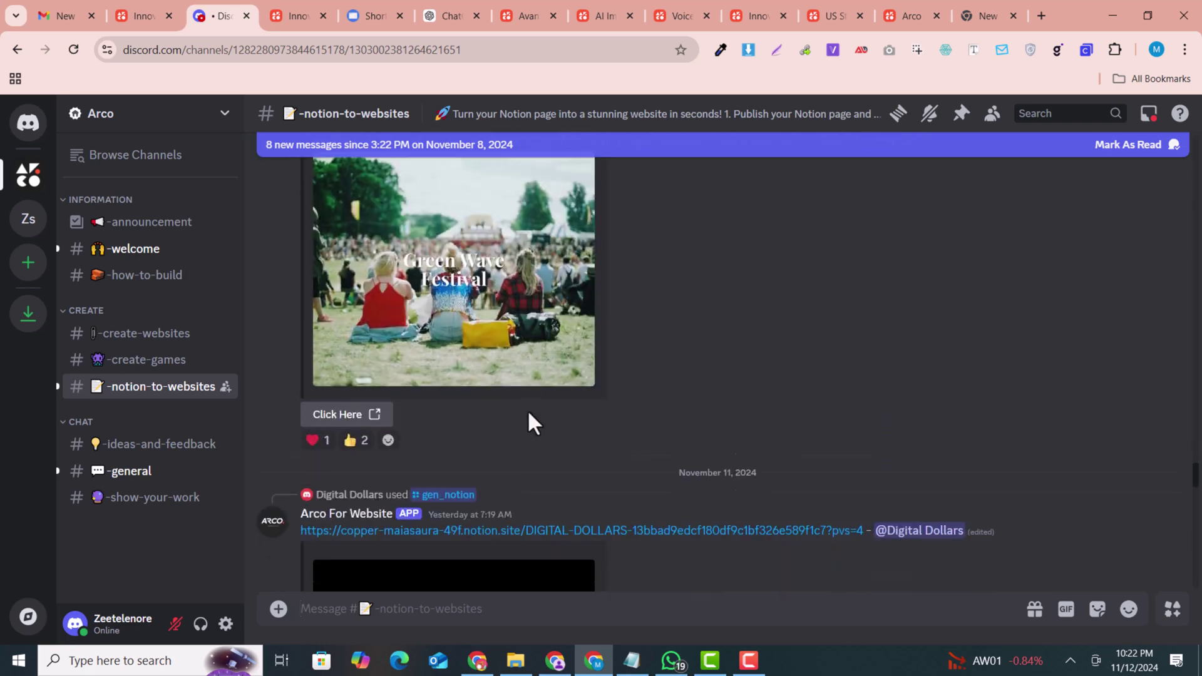
{"action": "scroll", "coordinate": [530, 425], "scroll_direction": "up", "scroll_amount": 7}
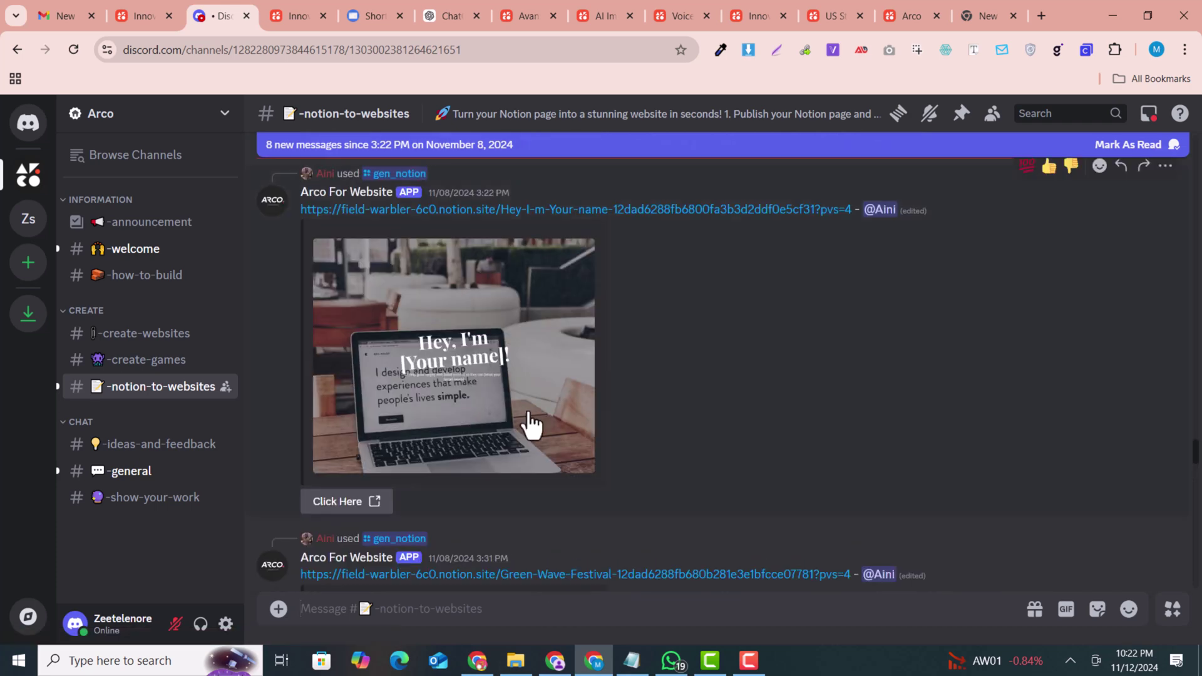
{"action": "left_click", "coordinate": [394, 253]}
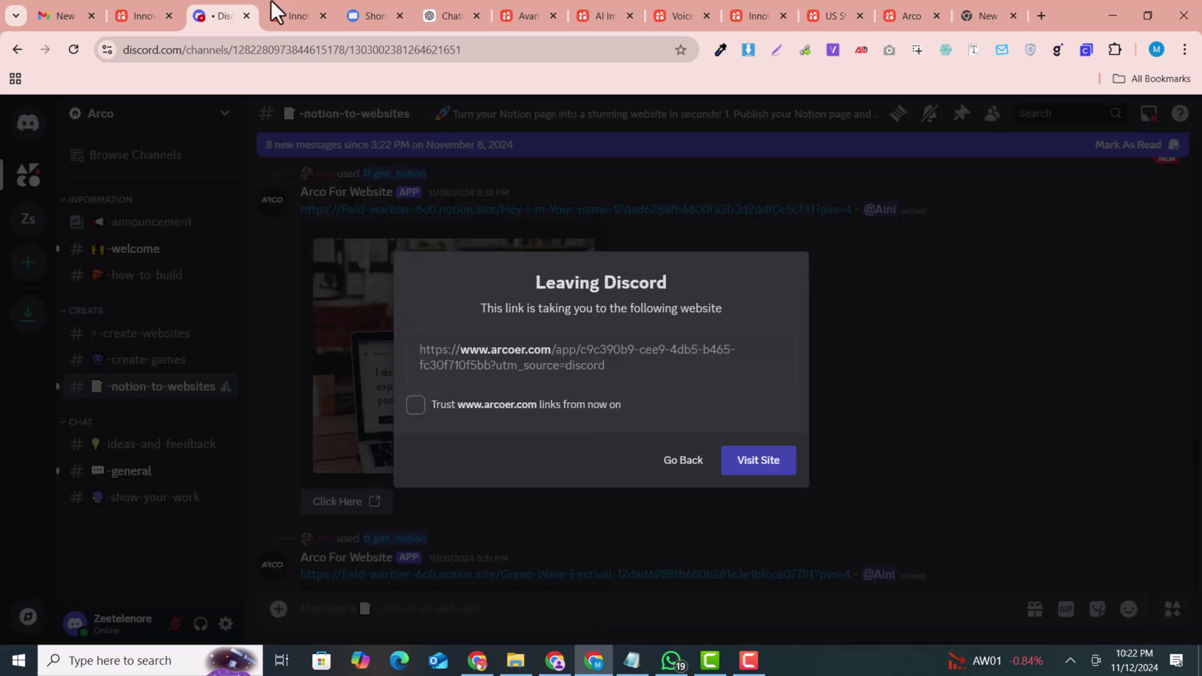
{"action": "key", "text": "Return"}
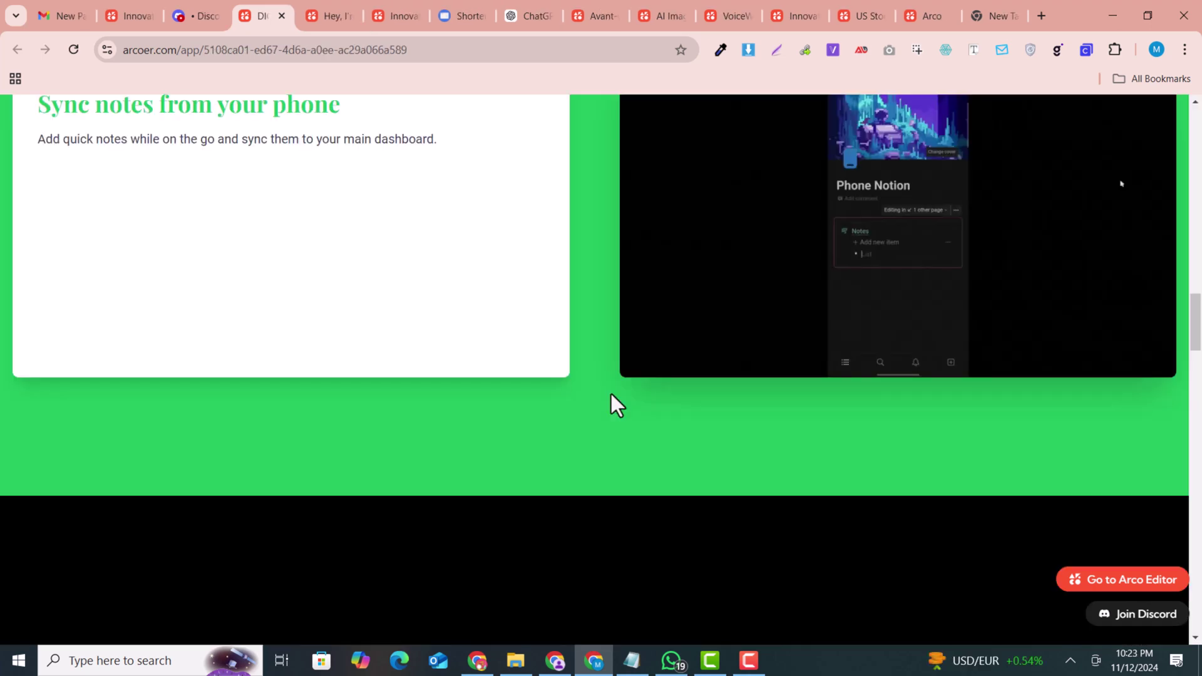
Examine the Notion-based AI and content creation website from its hero through the template cards, Life OS Dashboard offer and FAQ
{"action": "scroll", "coordinate": [341, 317], "scroll_direction": "up", "scroll_amount": 15}
{"action": "scroll", "coordinate": [495, 397], "scroll_direction": "down", "scroll_amount": 15}
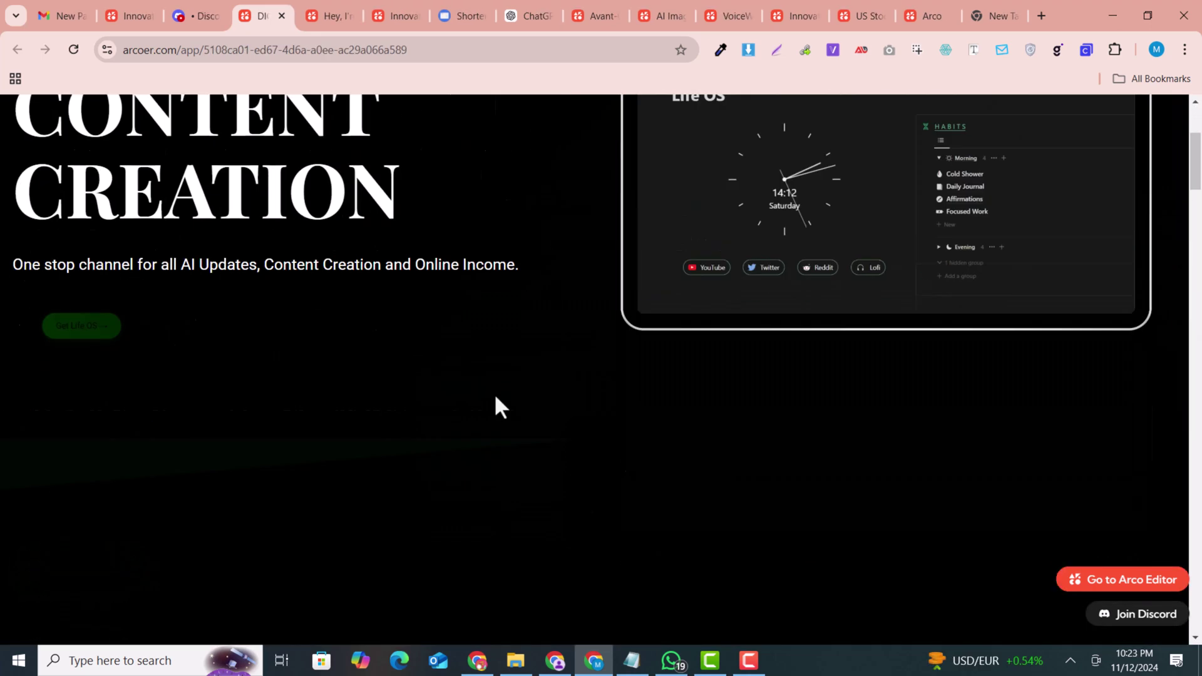
{"action": "scroll", "coordinate": [496, 395], "scroll_direction": "up", "scroll_amount": 2}
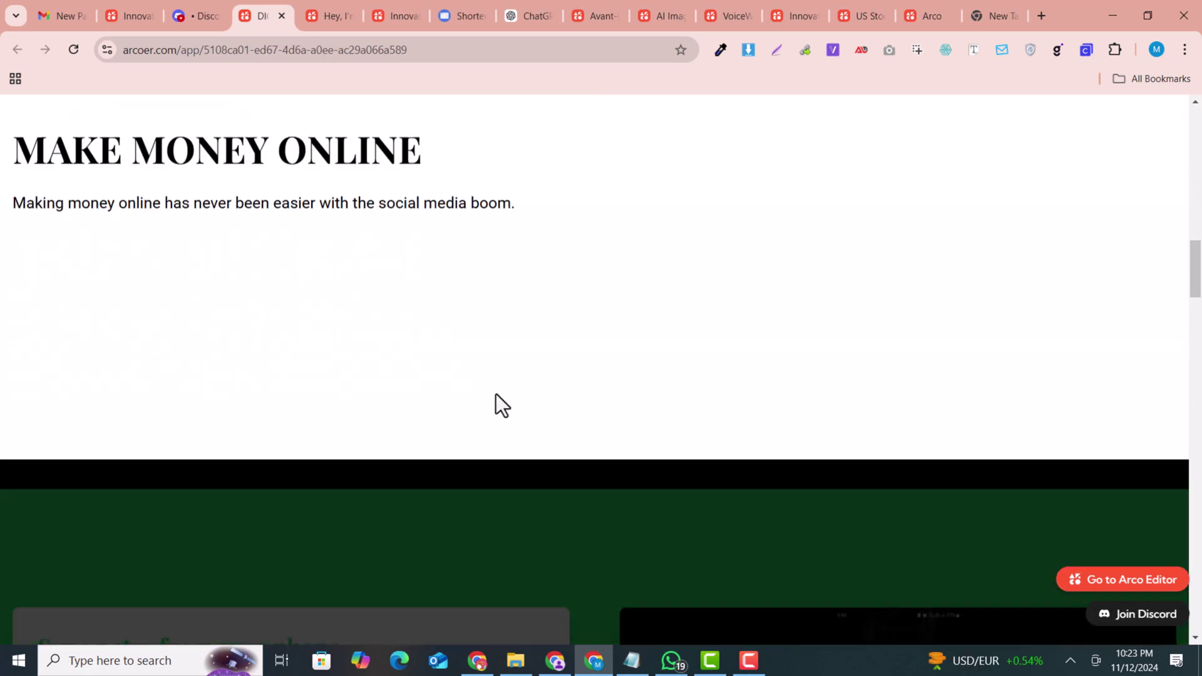
{"action": "scroll", "coordinate": [495, 396], "scroll_direction": "down", "scroll_amount": 15}
{"action": "scroll", "coordinate": [495, 392], "scroll_direction": "down", "scroll_amount": 15}
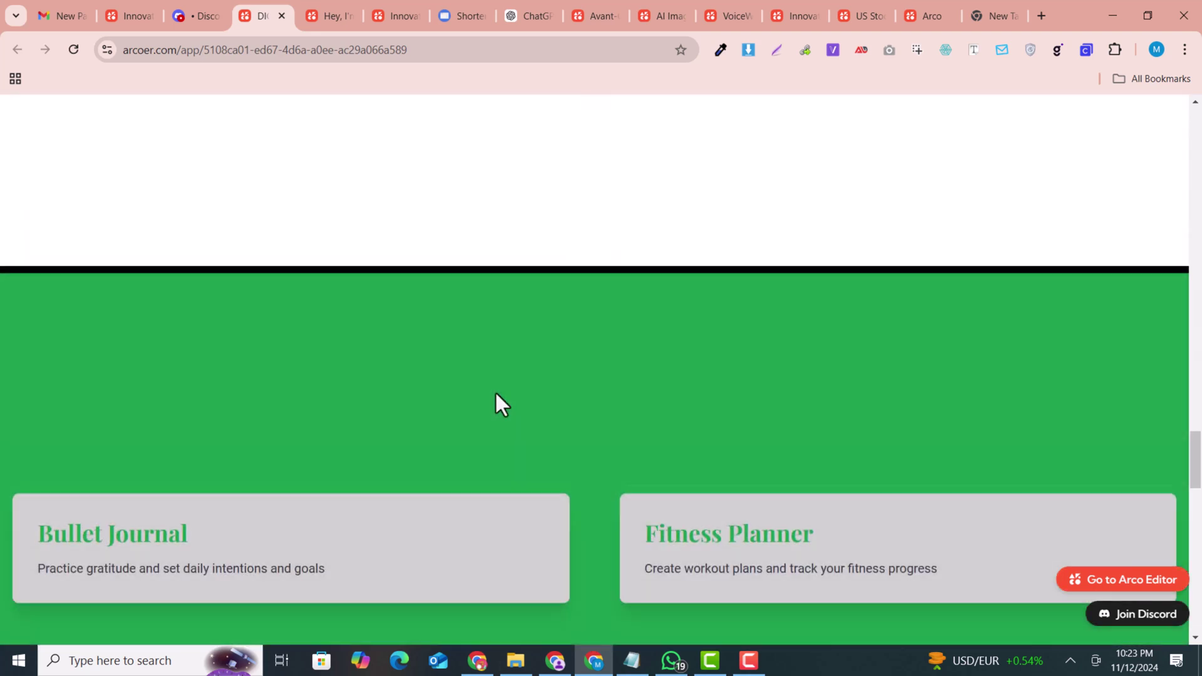
{"action": "scroll", "coordinate": [577, 427], "scroll_direction": "down", "scroll_amount": 8}
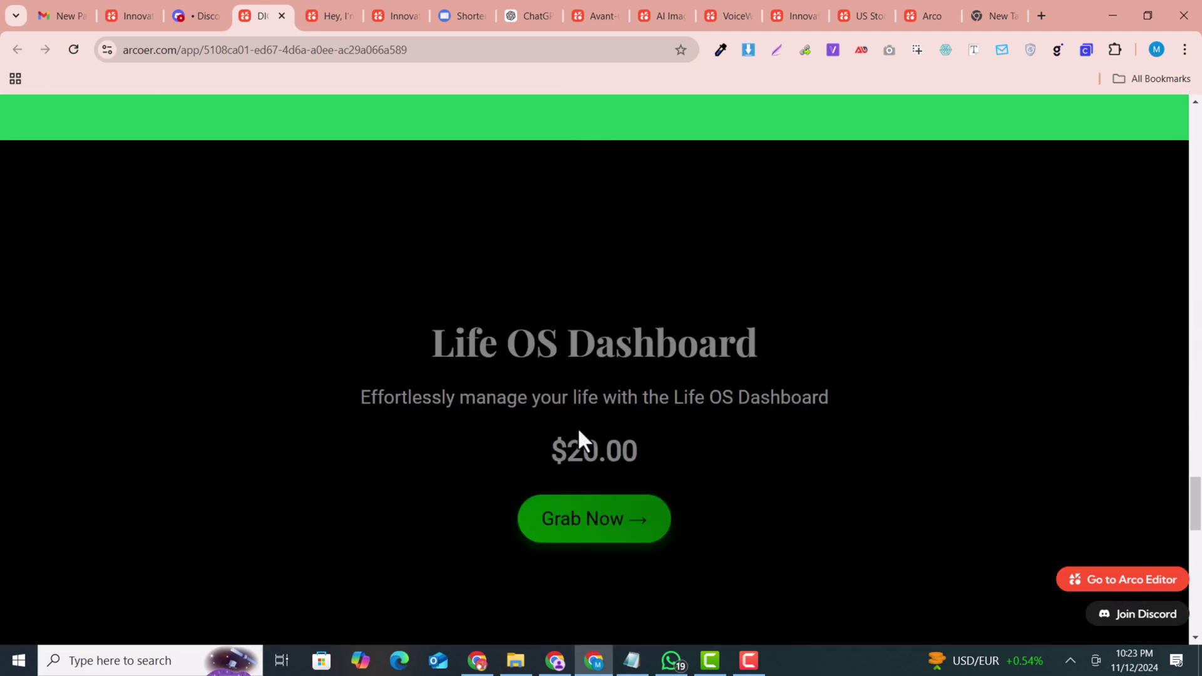
{"action": "scroll", "coordinate": [423, 452], "scroll_direction": "down", "scroll_amount": 5}
{"action": "scroll", "coordinate": [426, 451], "scroll_direction": "down", "scroll_amount": 7}
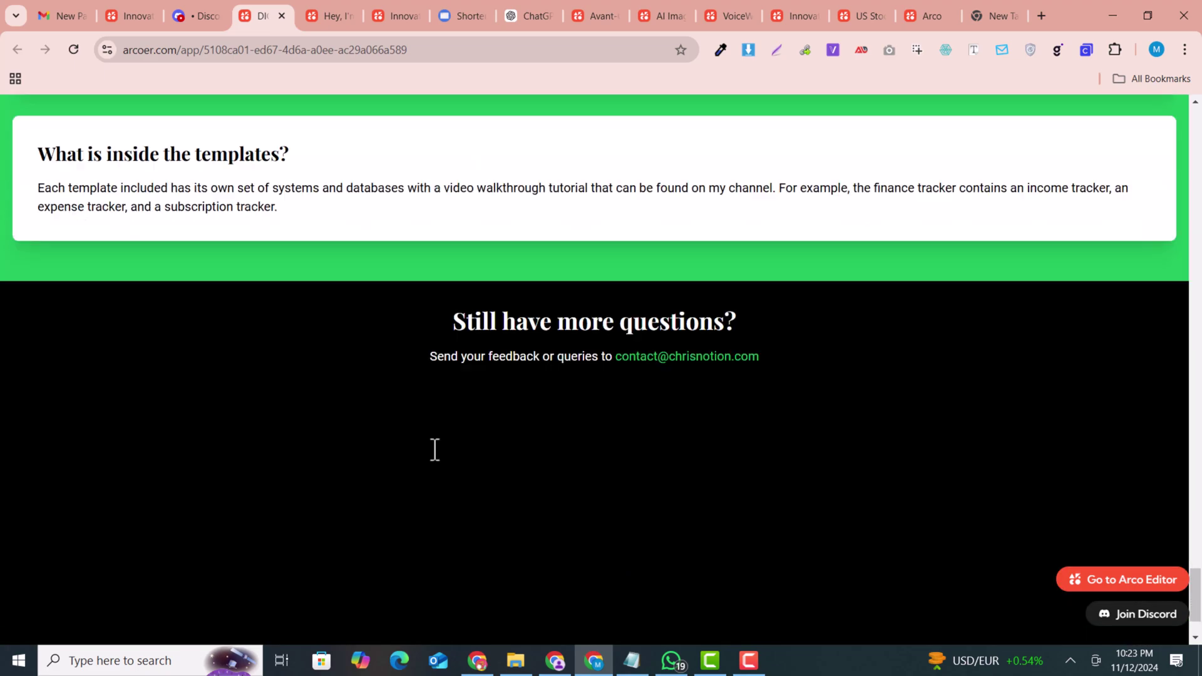
{"action": "scroll", "coordinate": [695, 460], "scroll_direction": "up", "scroll_amount": 8}
{"action": "scroll", "coordinate": [697, 442], "scroll_direction": "up", "scroll_amount": 7}
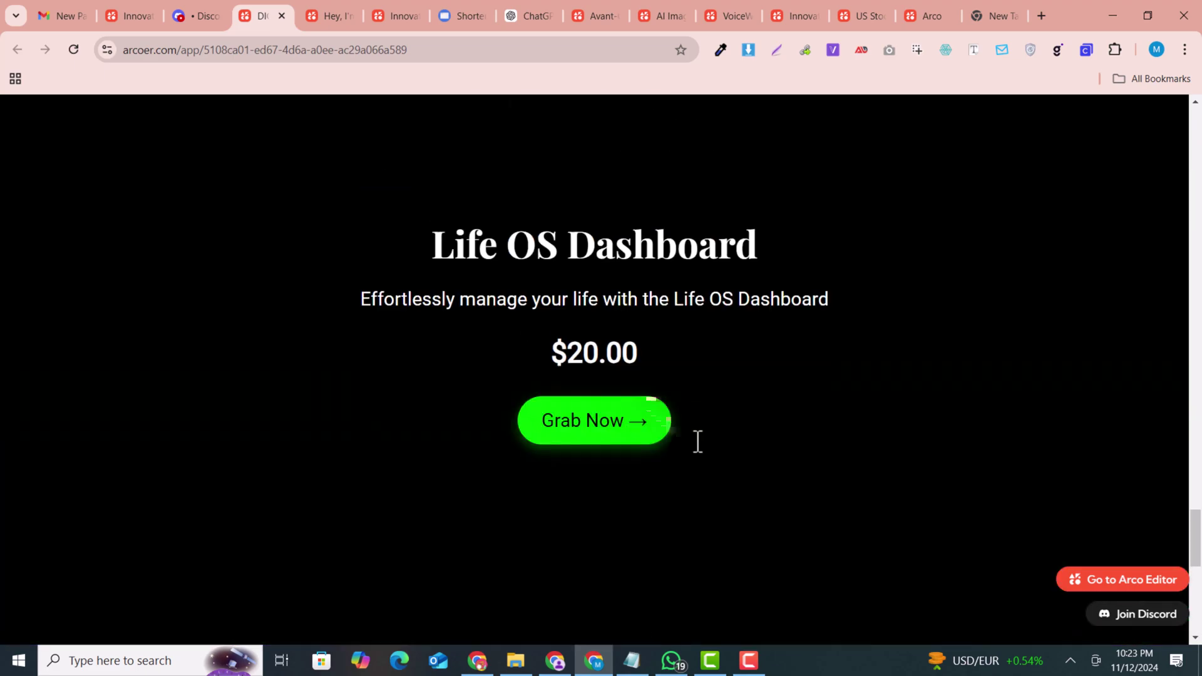
{"action": "scroll", "coordinate": [697, 441], "scroll_direction": "up", "scroll_amount": 10}
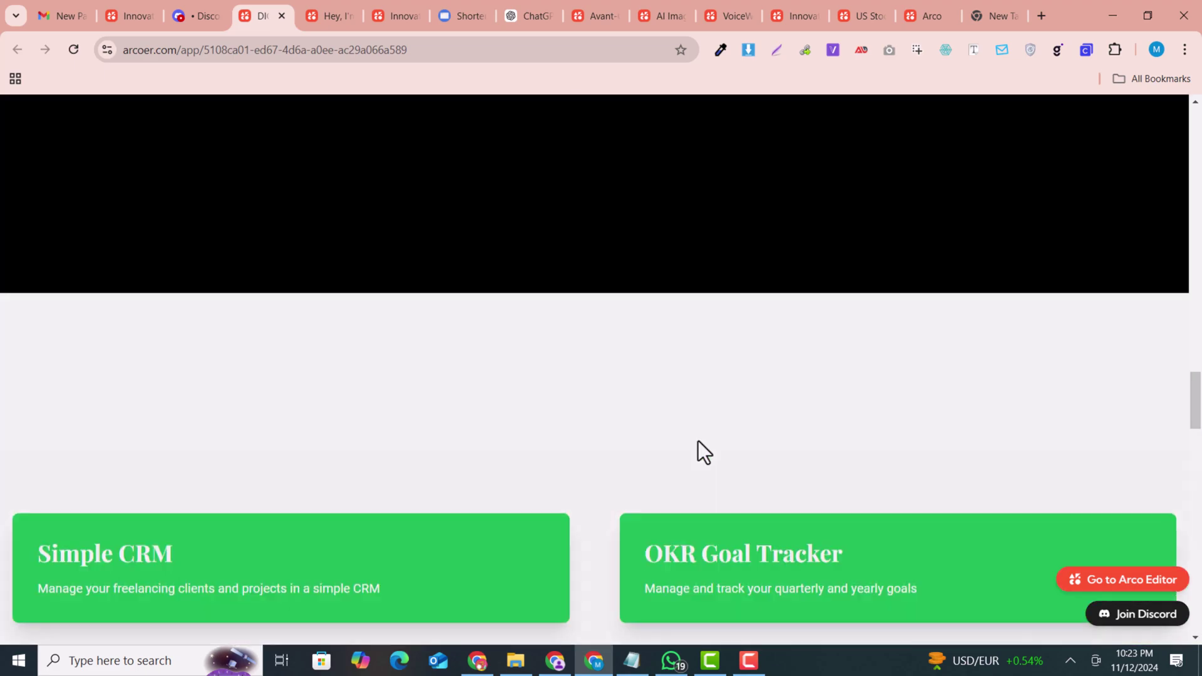
{"action": "scroll", "coordinate": [697, 440], "scroll_direction": "up", "scroll_amount": 10}
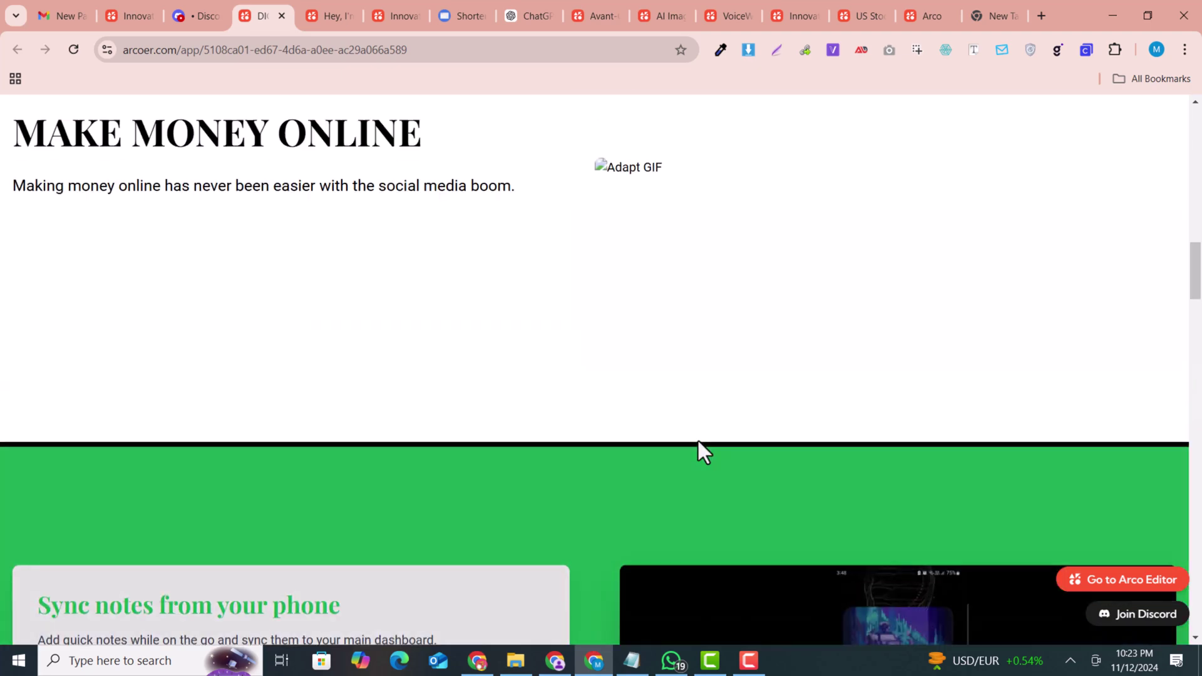
{"action": "scroll", "coordinate": [697, 441], "scroll_direction": "up", "scroll_amount": 10}
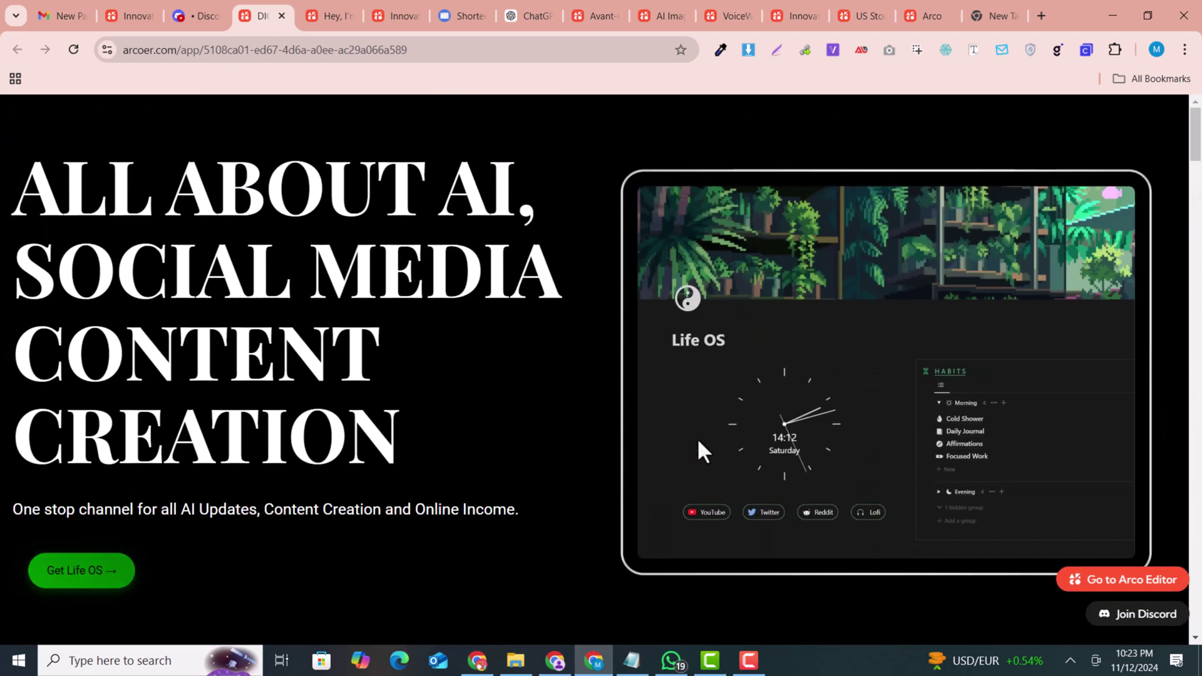